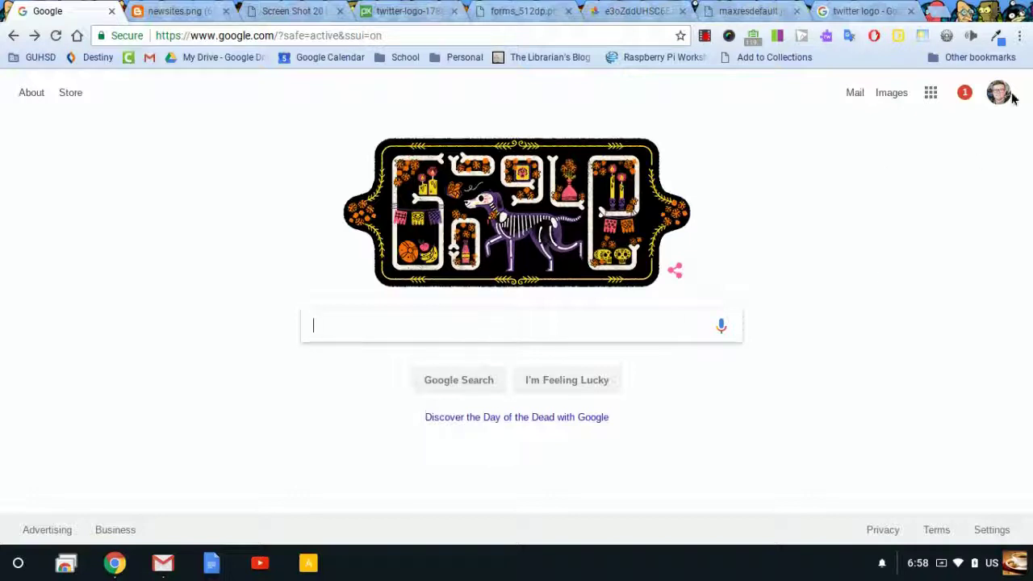
Open Google Sites from the Google apps grid on the Google homepage
click(932, 96)
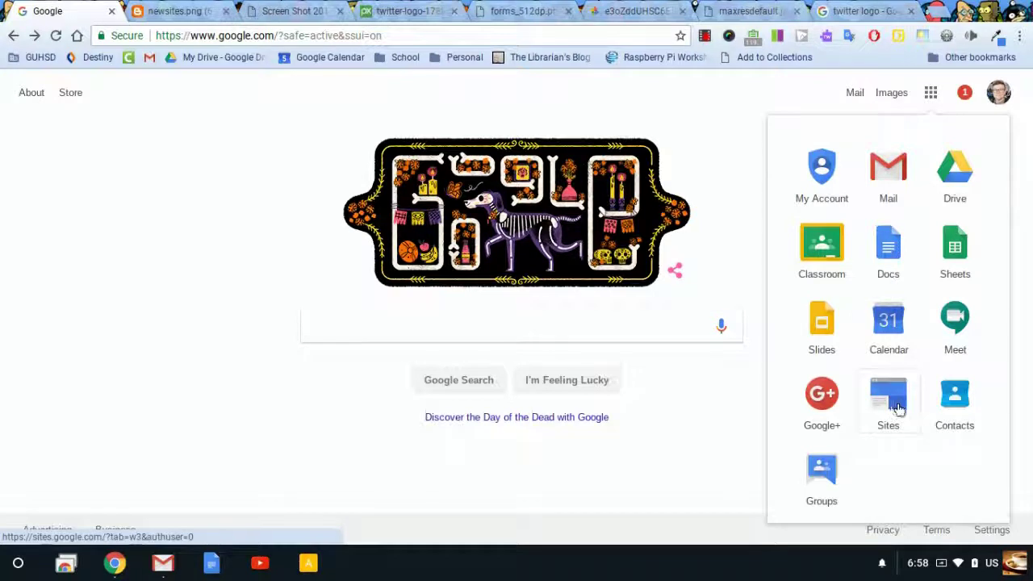
click(884, 399)
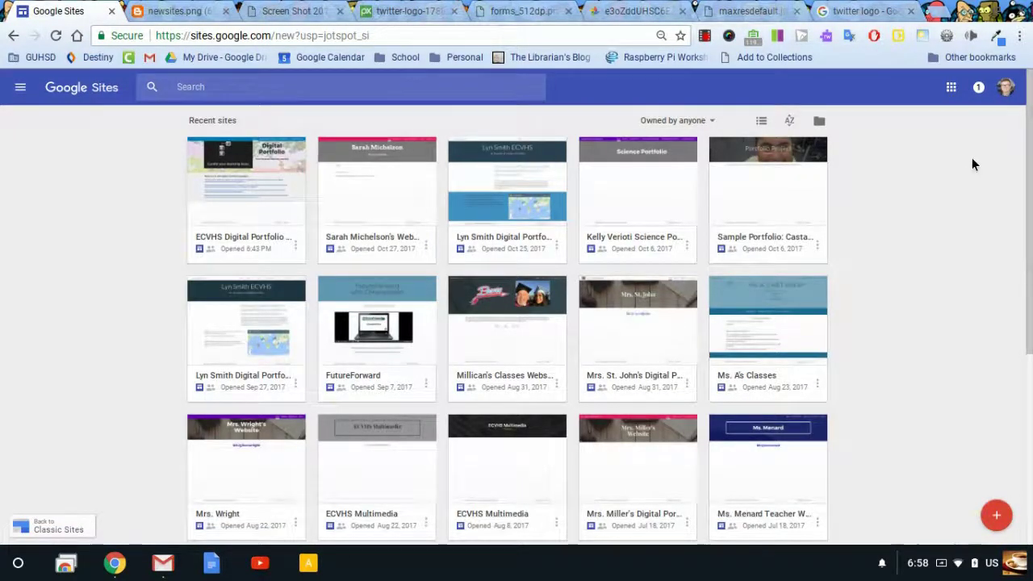
Switch to the second signed-in account and create a new blank site
click(1004, 89)
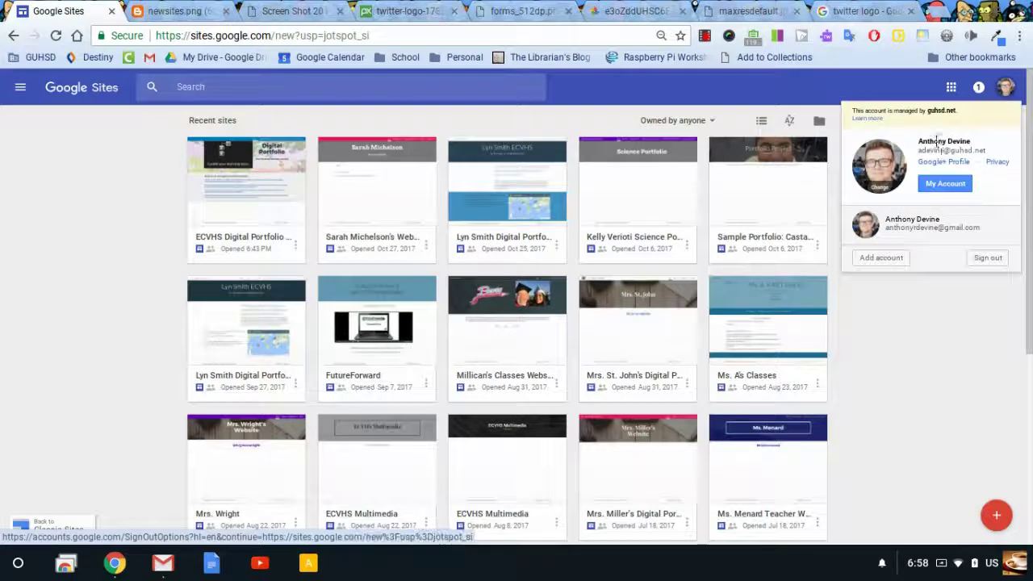
click(899, 224)
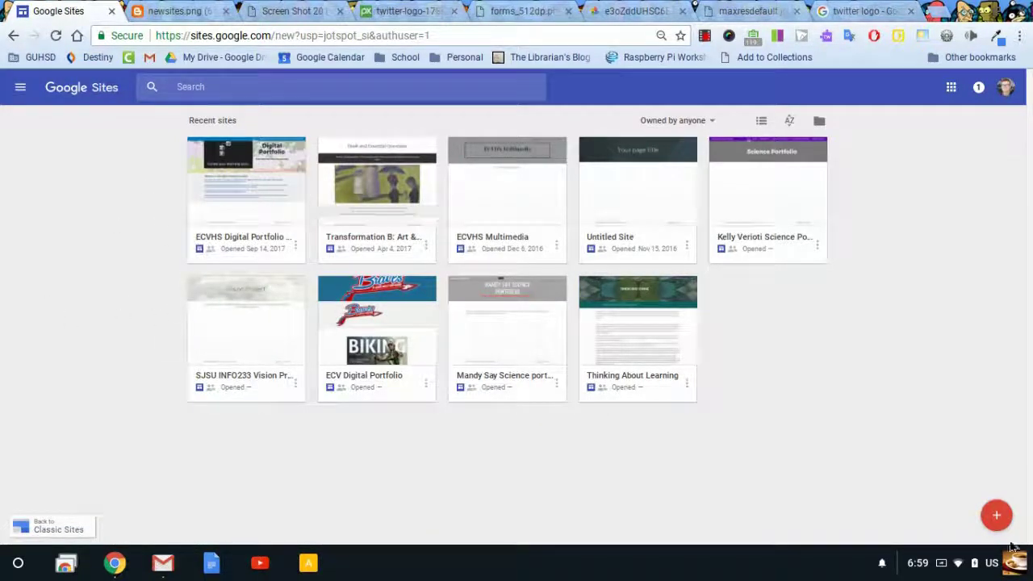
click(998, 518)
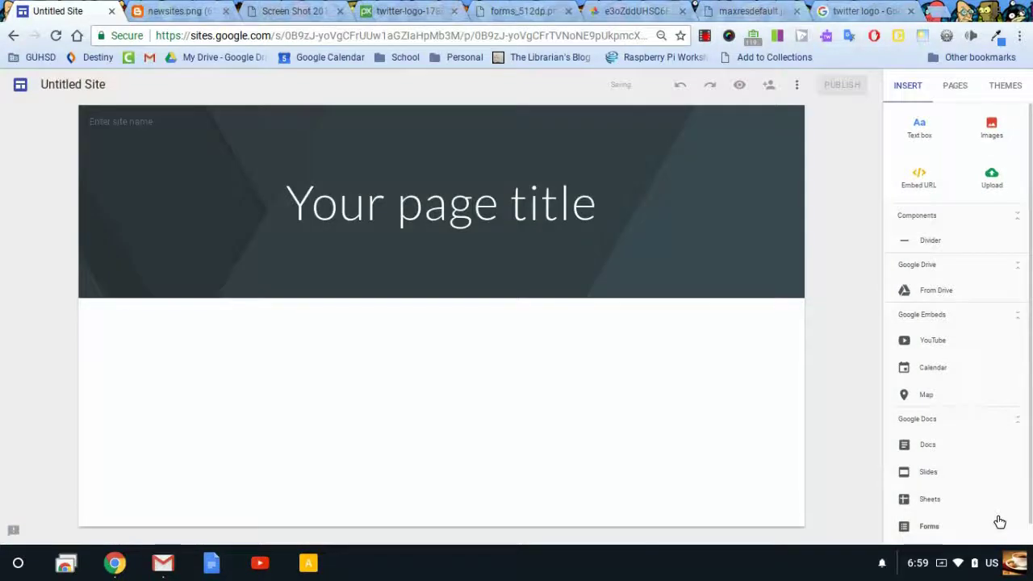
Set both the site name and the home page title to 'SDCUE17 Digital Portfolios'
click(65, 83)
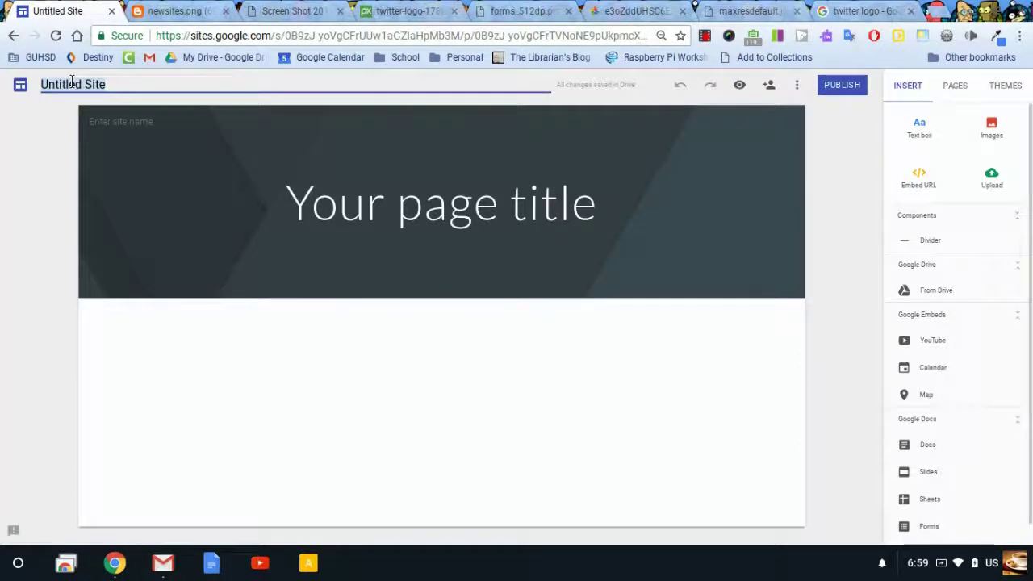
text(SDC)
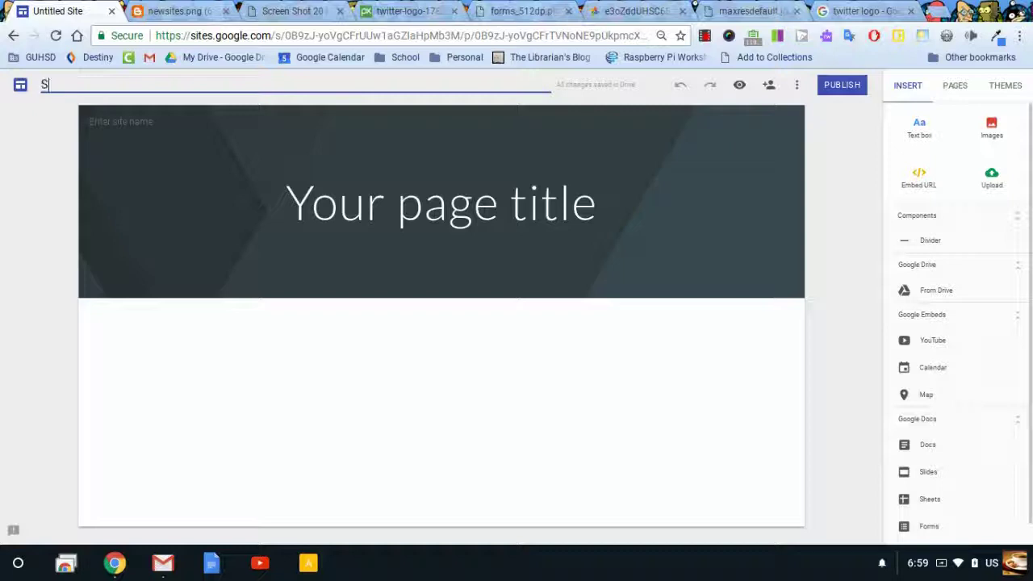
text(UE17 )
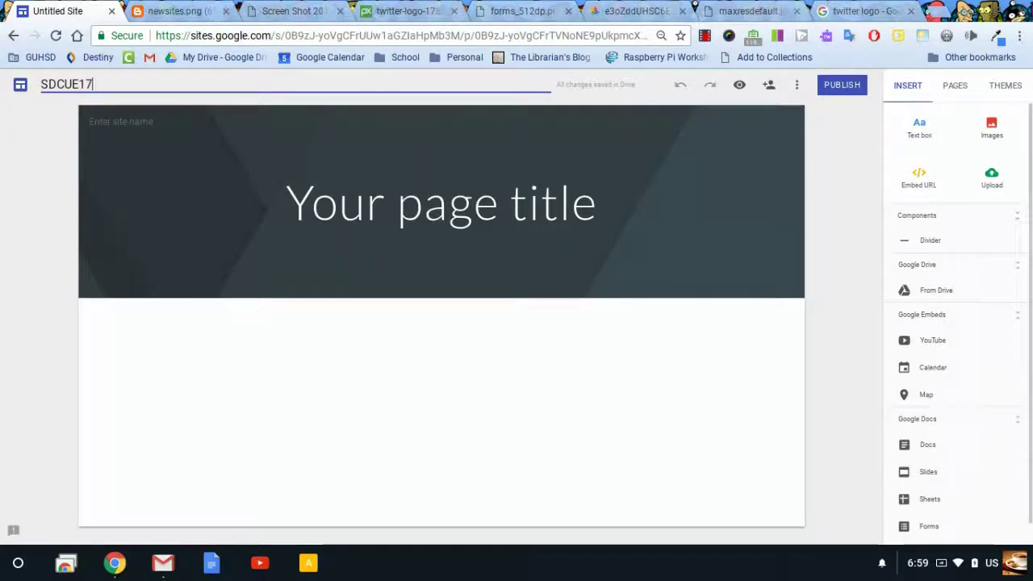
text(Digital Portfolio)
text(s)
click(441, 228)
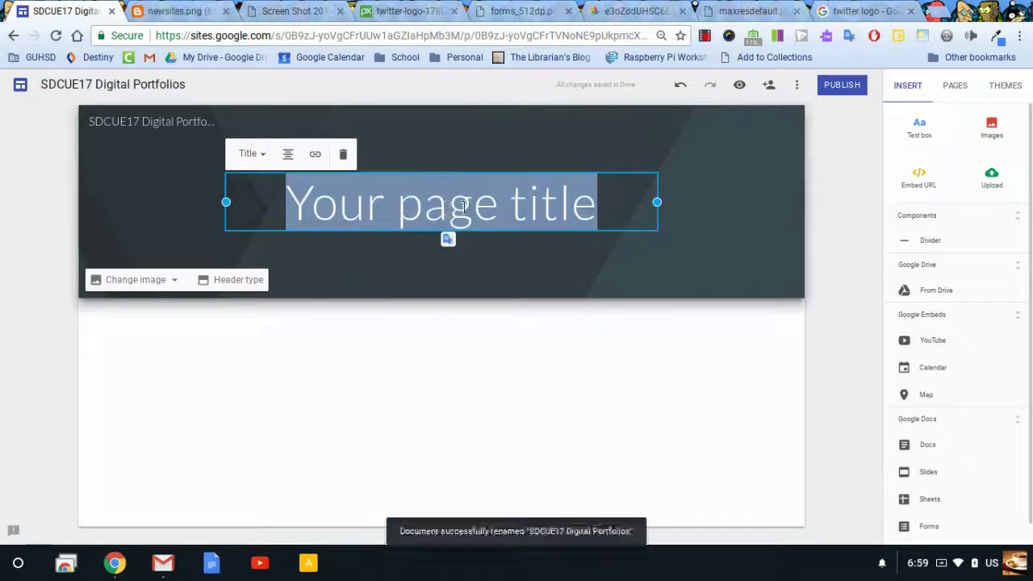
text(SDCUE17 Digital Portfolios)
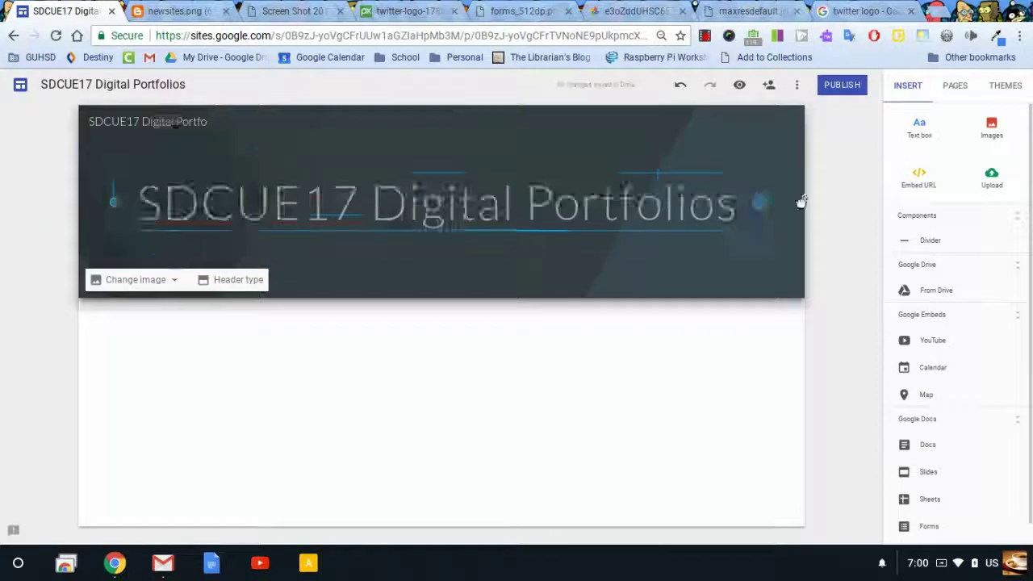
click(43, 352)
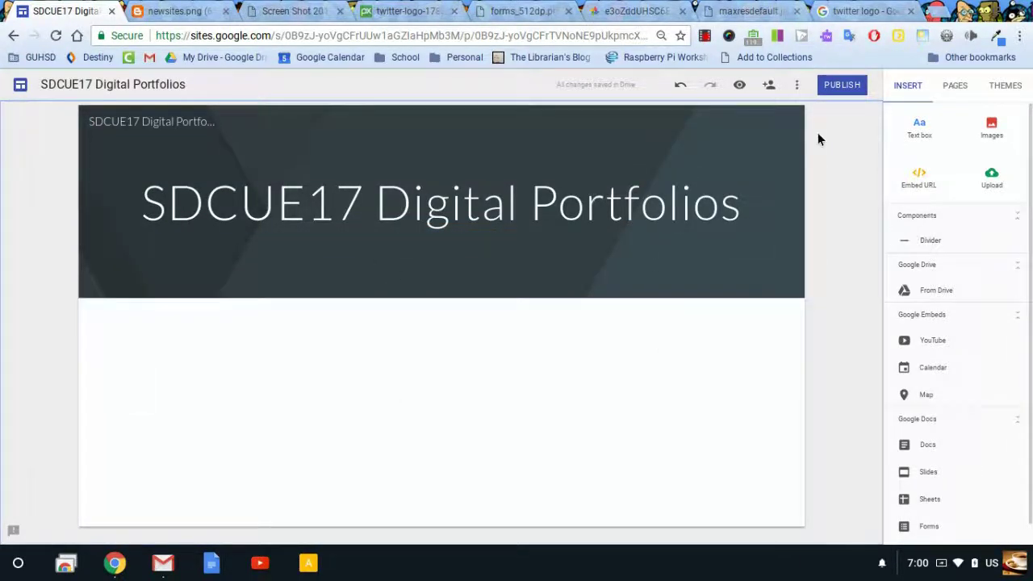
Publish the site at the sdcue17-digital-portfolios web address and return to the editor
click(845, 93)
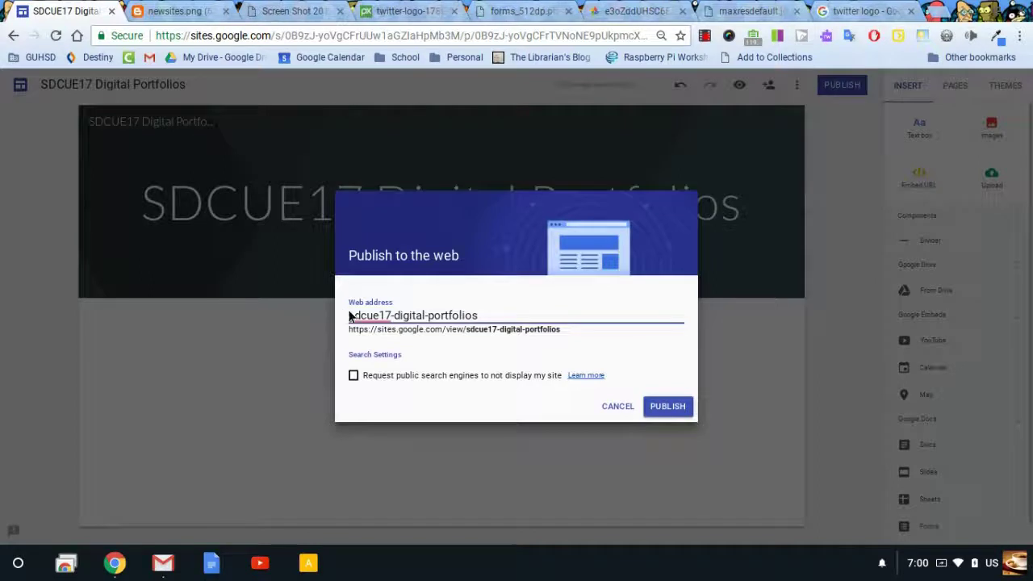
click(669, 409)
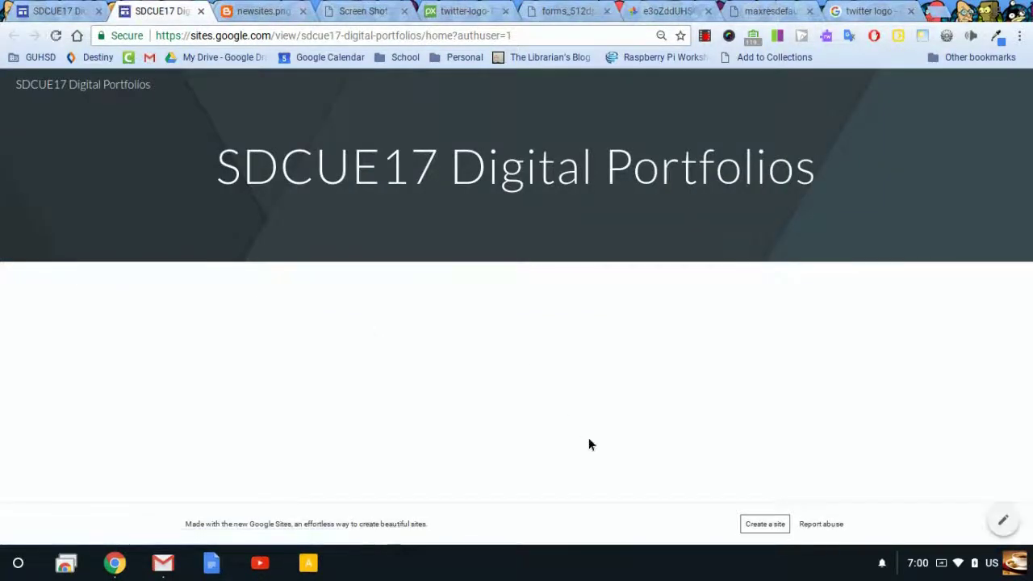
click(53, 12)
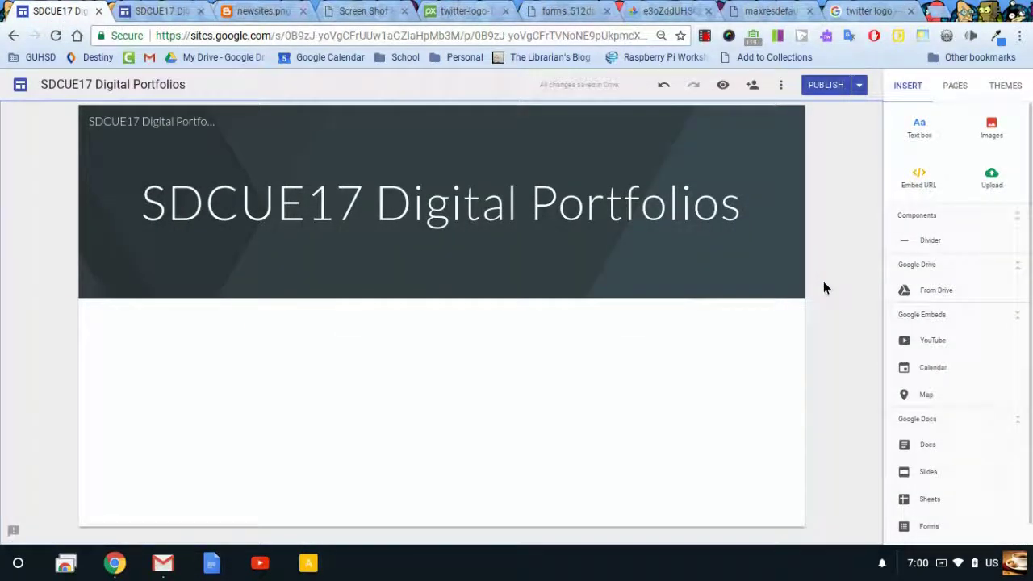
Add a new page named 'About Me' to the site
click(955, 86)
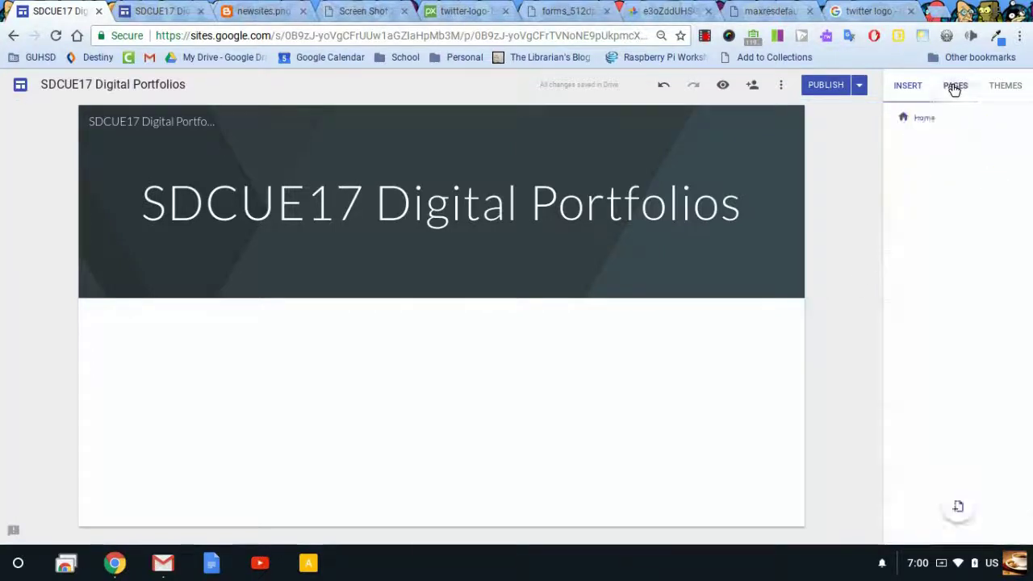
click(961, 507)
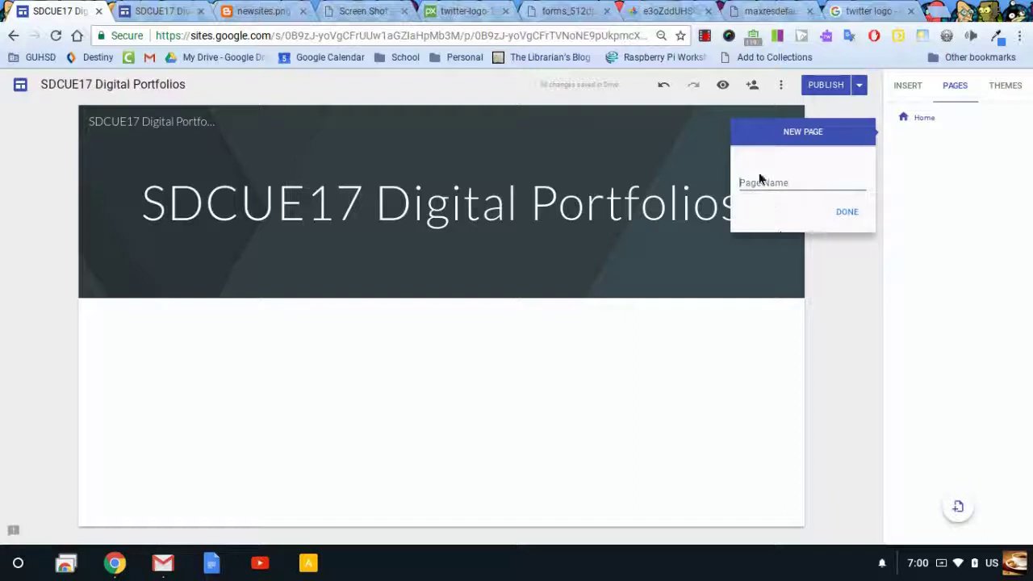
text(About Me)
click(846, 212)
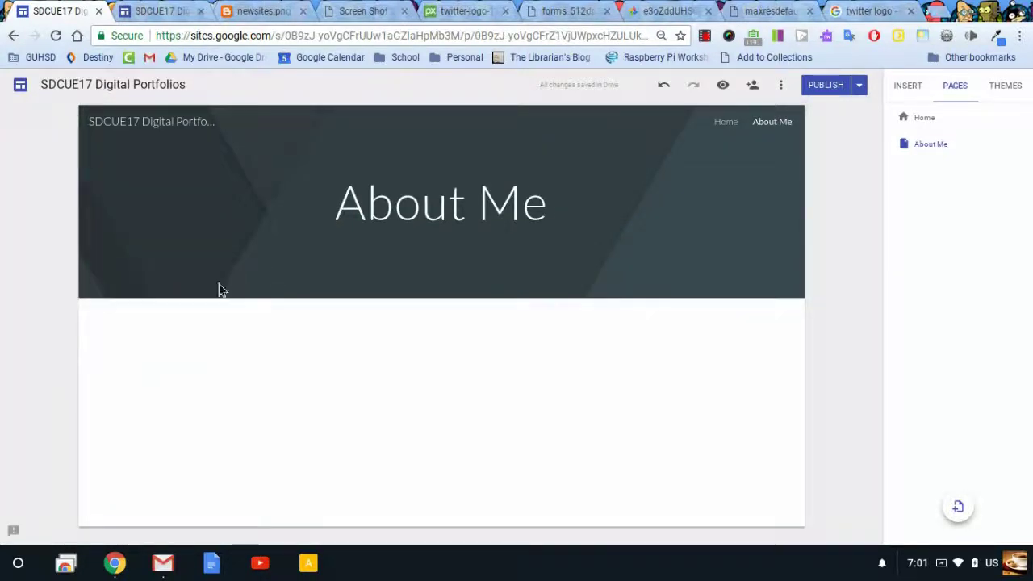
Save the portrait photo from the other tab as aboutme.png
click(350, 9)
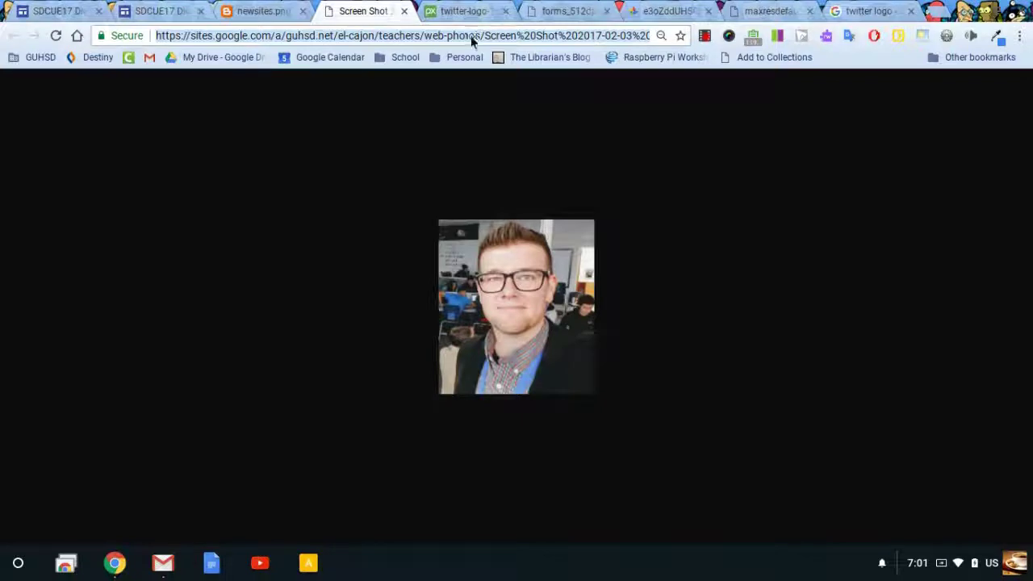
right_click(501, 289)
click(597, 324)
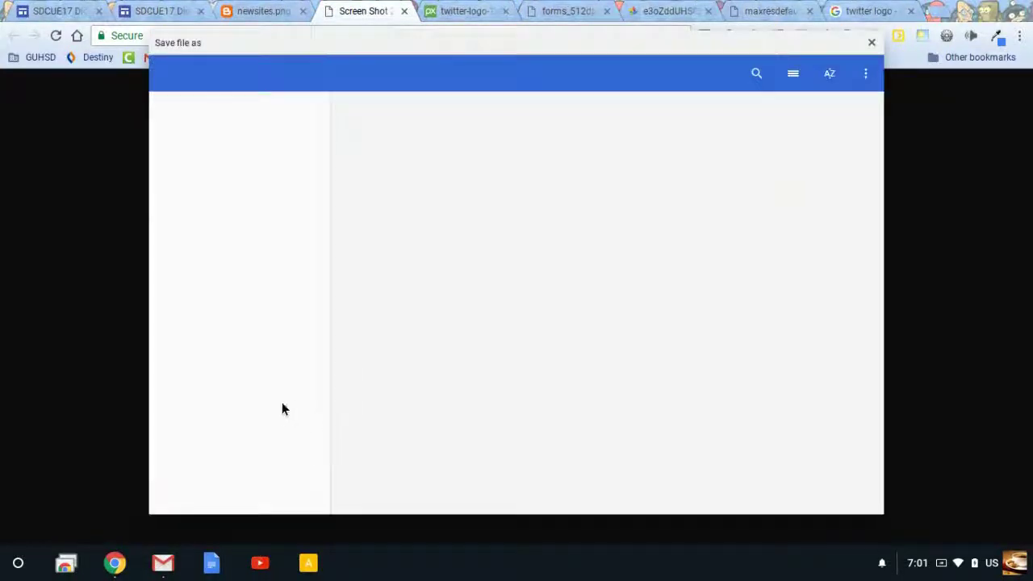
text(aboutme.png)
click(767, 502)
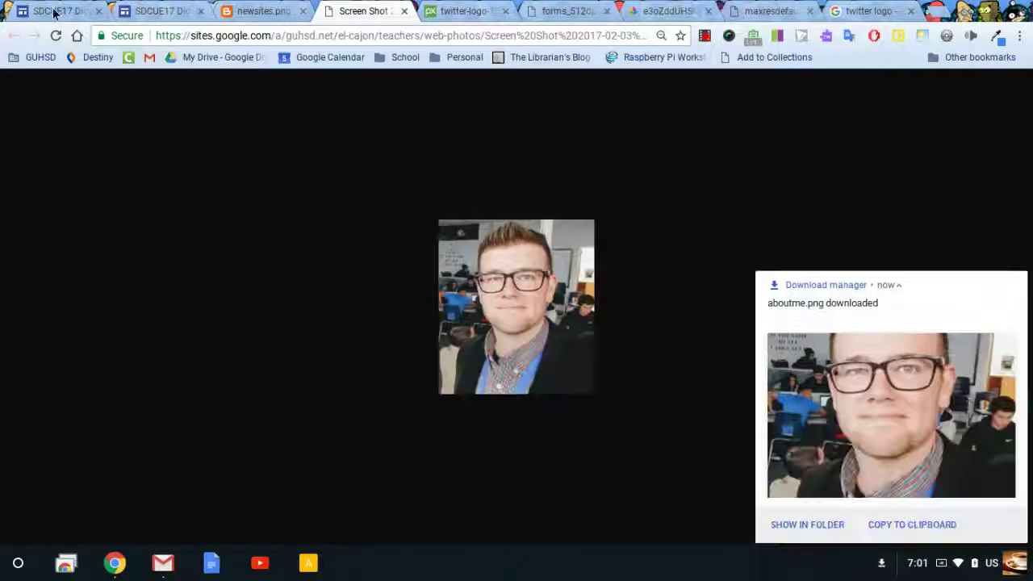
click(54, 11)
Upload the aboutme.png photo onto the About Me page
click(907, 86)
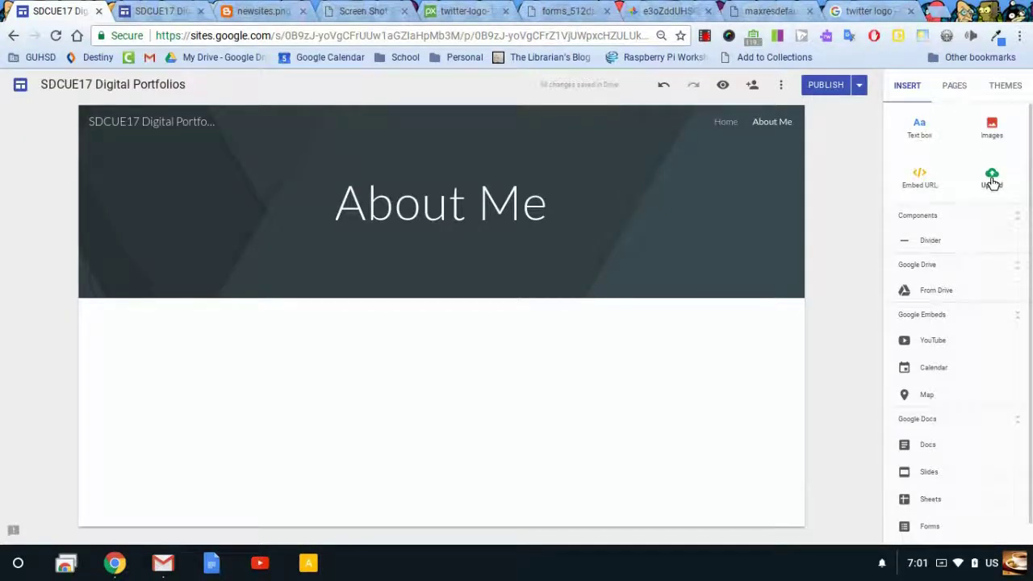
double_click(240, 387)
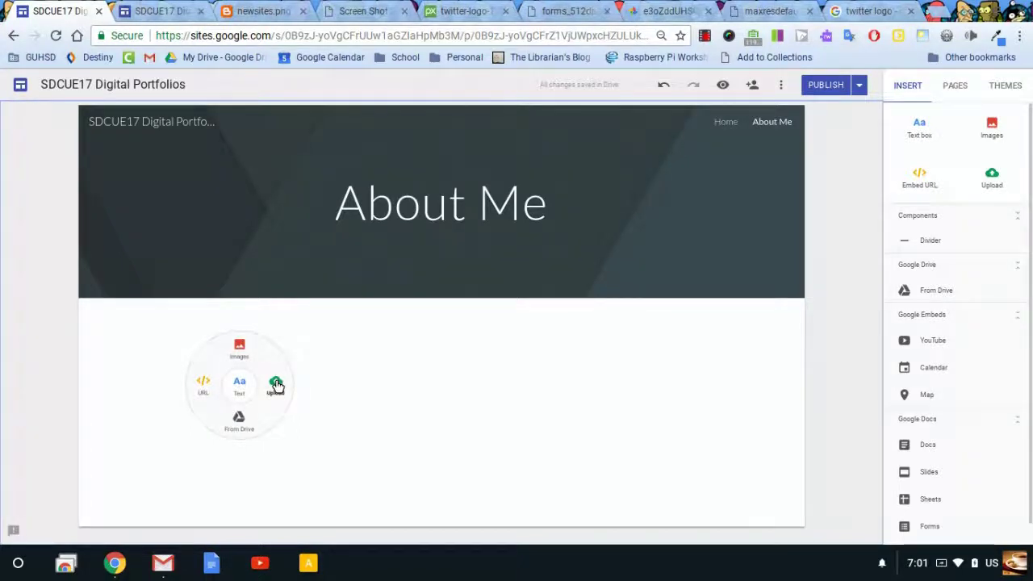
click(276, 386)
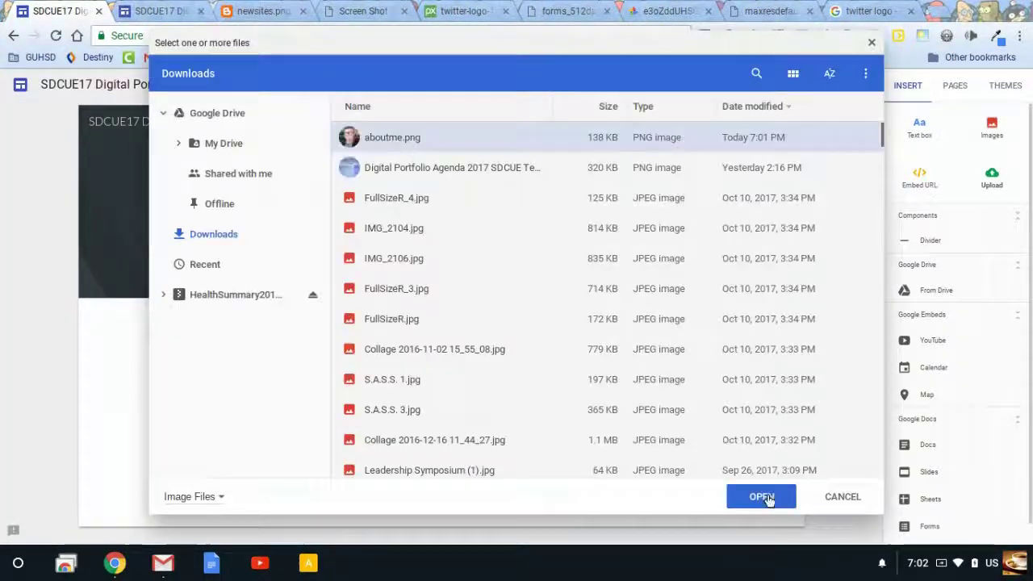
click(762, 497)
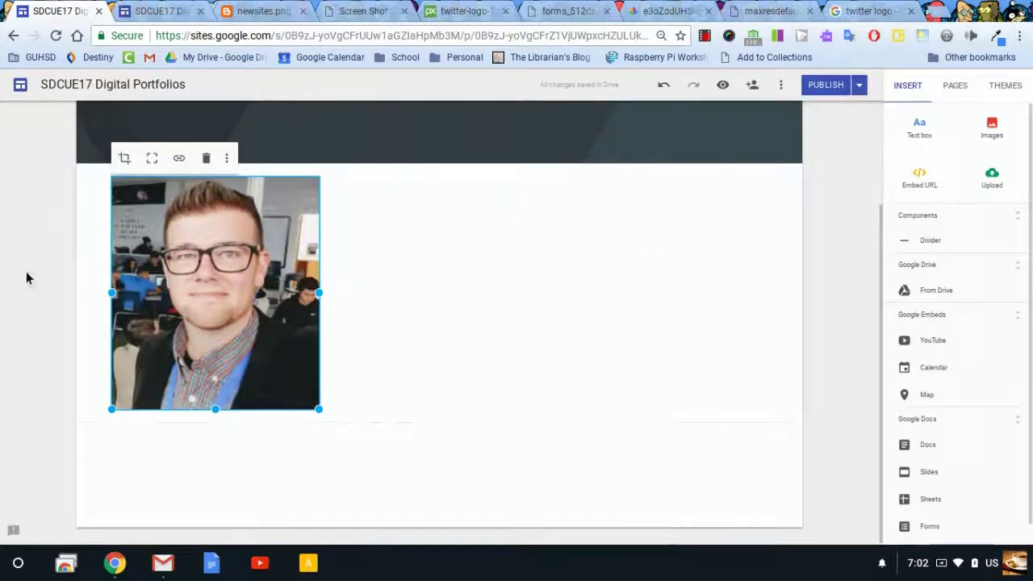
click(492, 301)
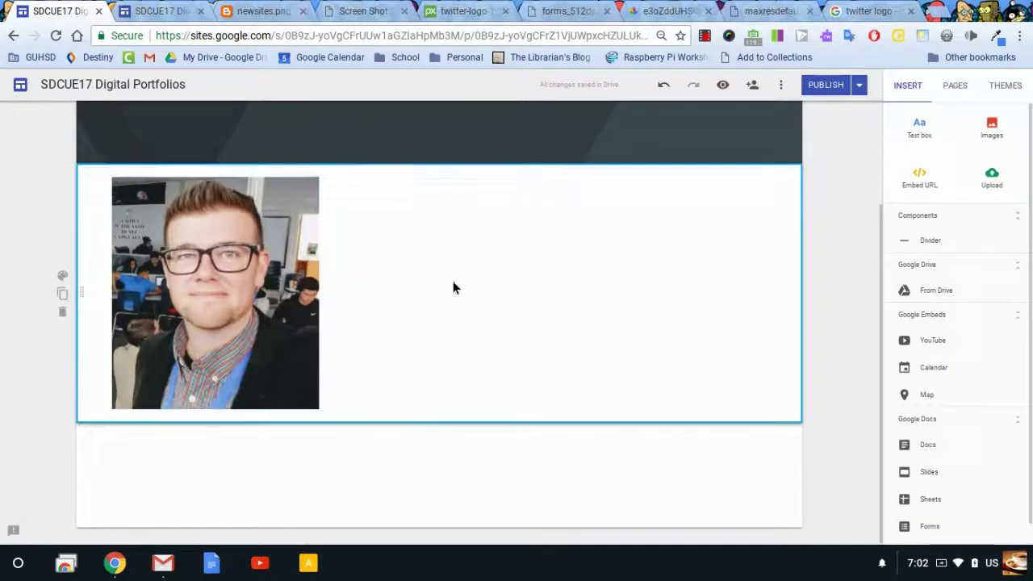
Add a text box beside the photo with the name as a heading and the Twitter handle as a bullet
double_click(430, 220)
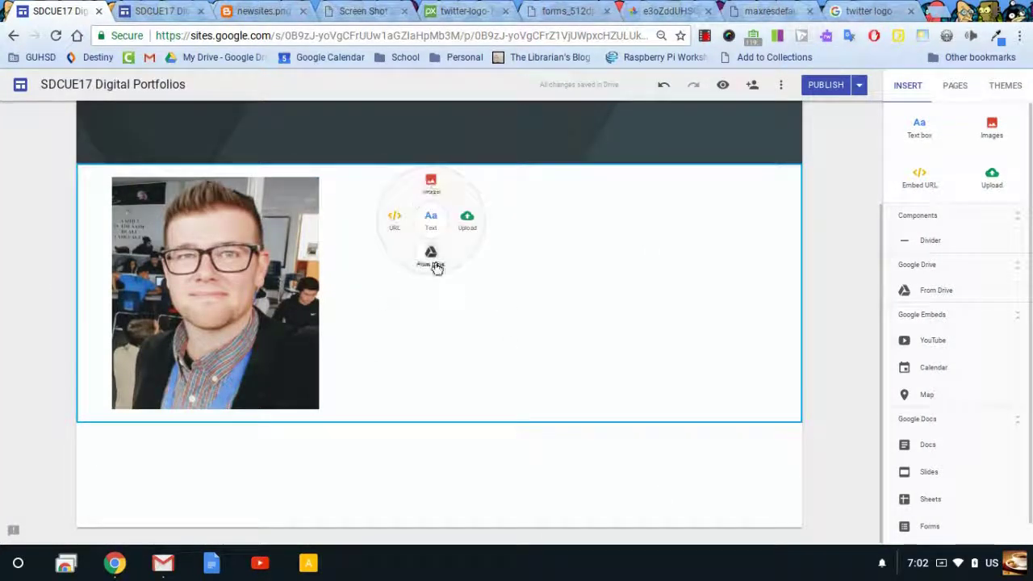
click(431, 219)
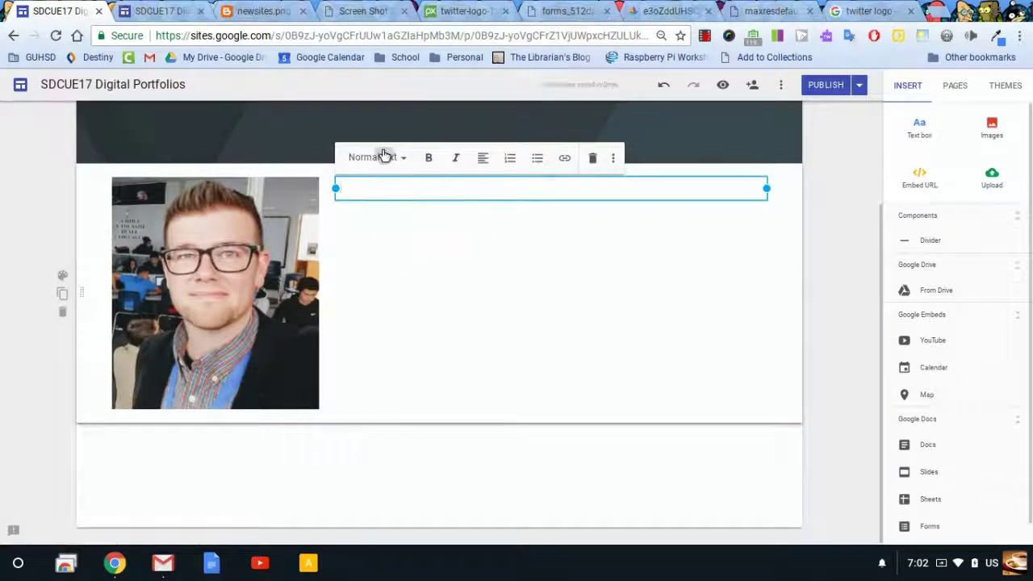
click(377, 157)
click(376, 226)
text(Anthony Devine)
key(Return)
click(537, 157)
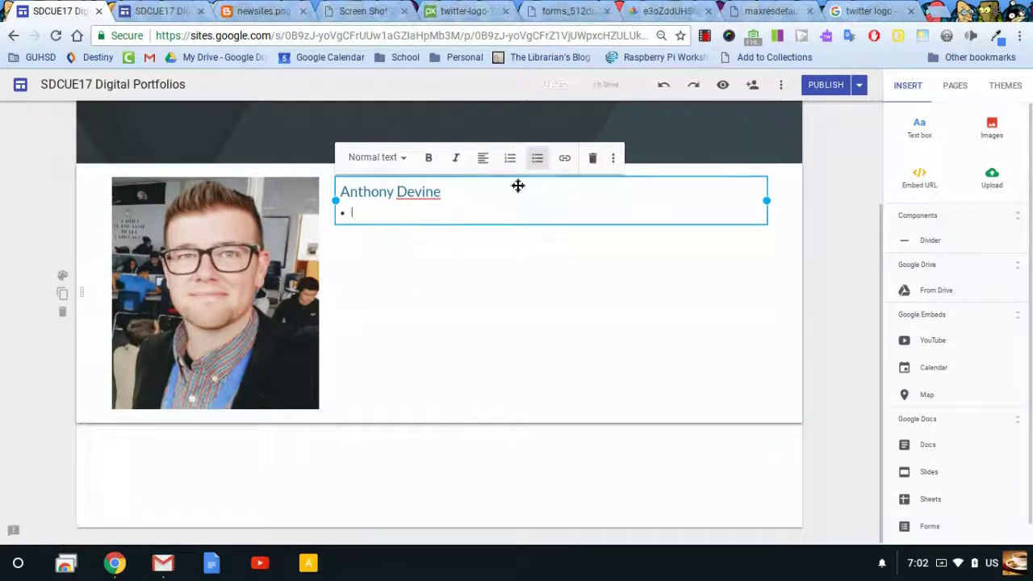
text(@anthonyrdevine)
Link the Twitter handle text to the person's Twitter profile URL
double_click(380, 213)
key(ctrl+t)
text(tw)
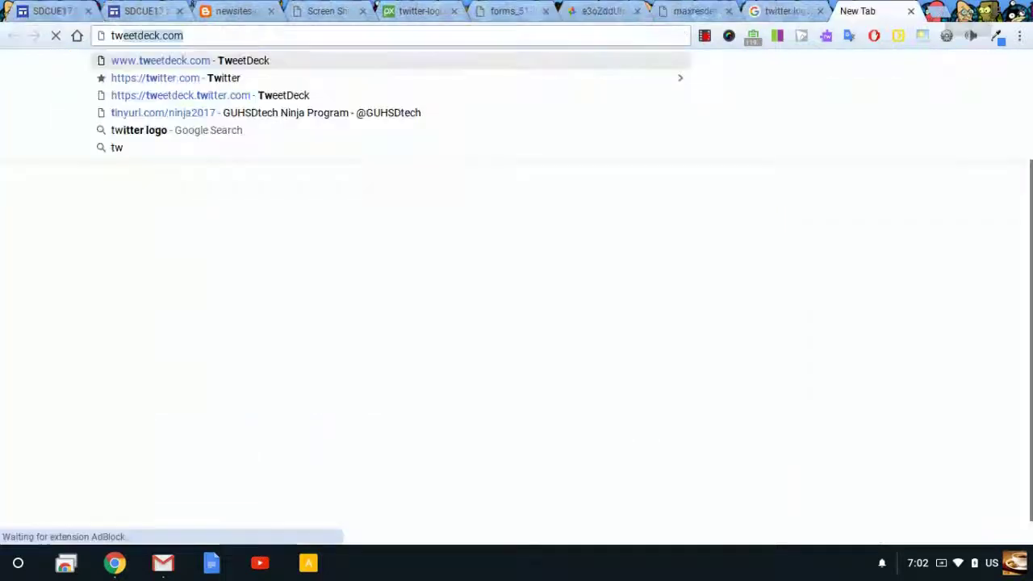
text(itter.com/anthonyrdevine)
key(Return)
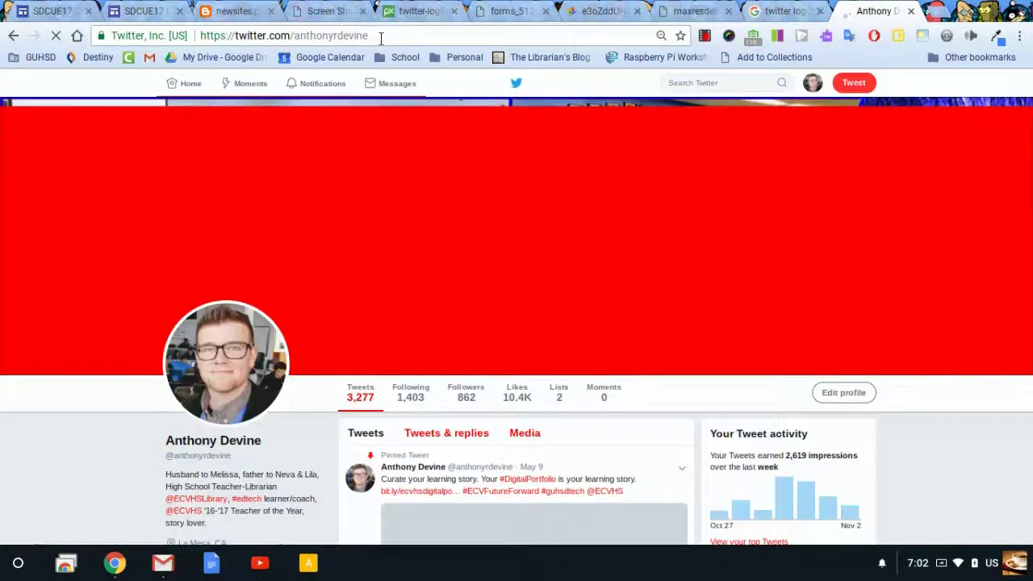
key(ctrl+1)
key(ctrl+k)
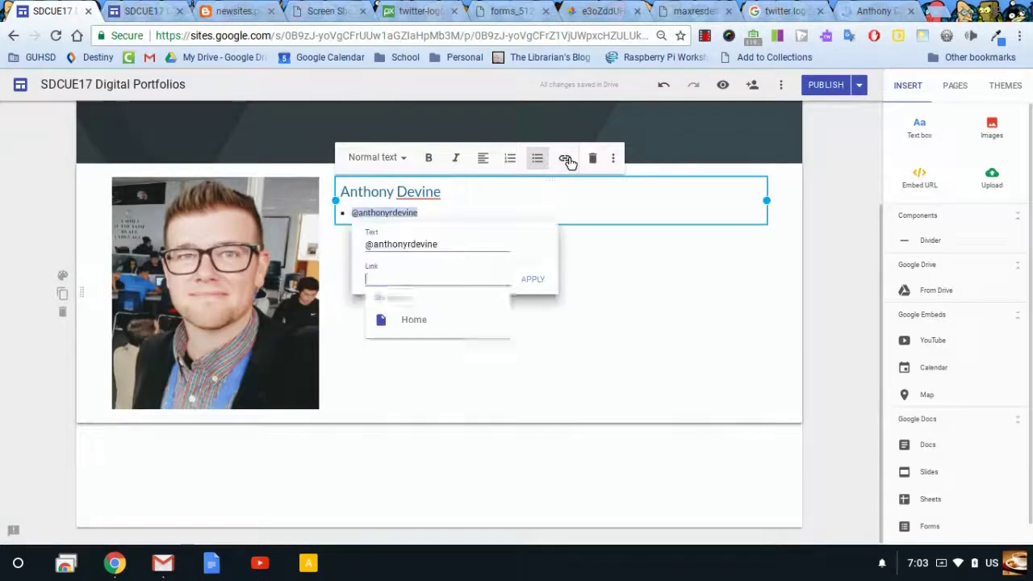
text(https://twitter.com/anthonyrdevine)
click(535, 286)
click(724, 245)
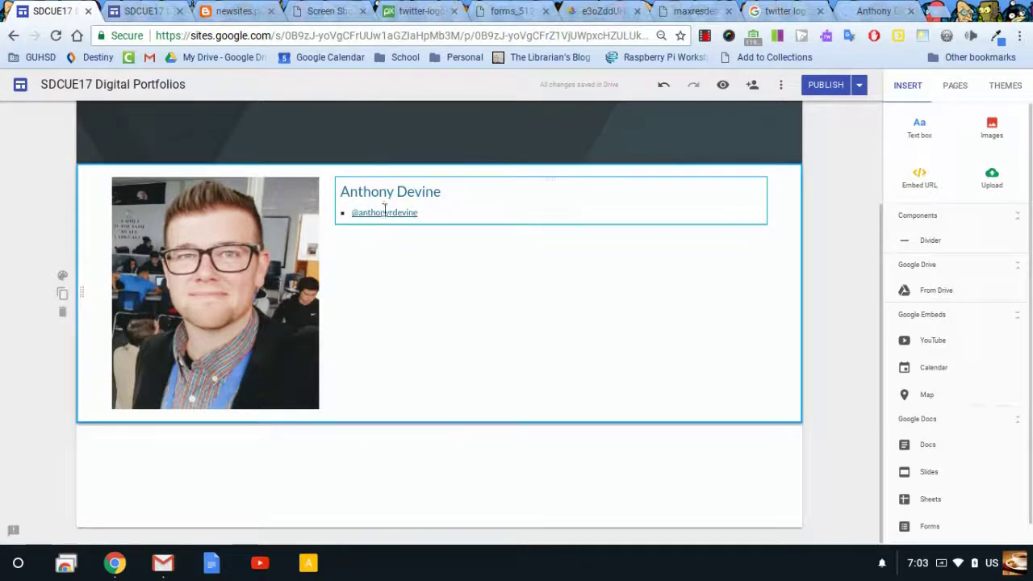
Narrow the heading box and give the photo section the blue Emphasis 2 background
click(759, 202)
drag(765, 201, 544, 201)
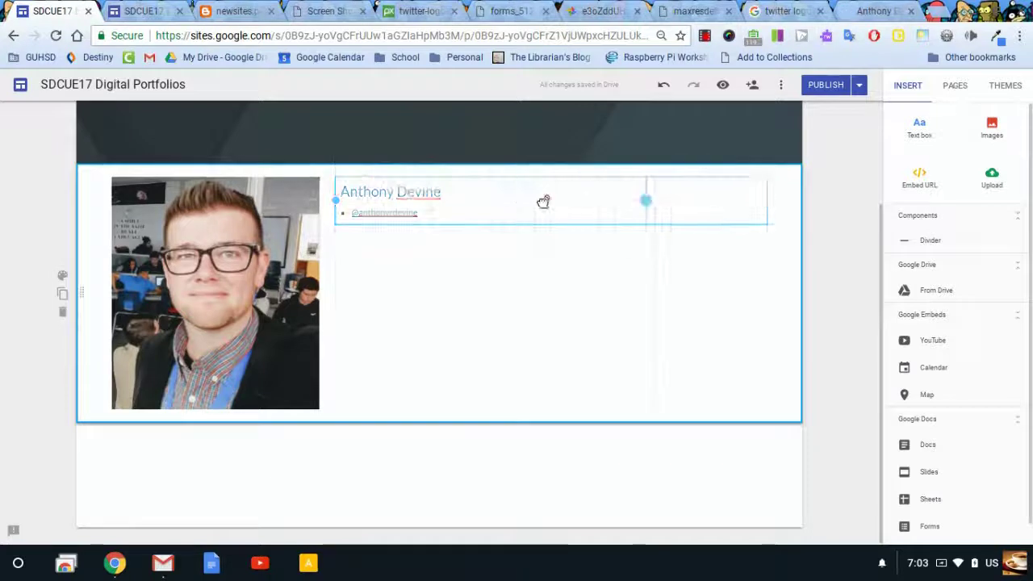
click(62, 275)
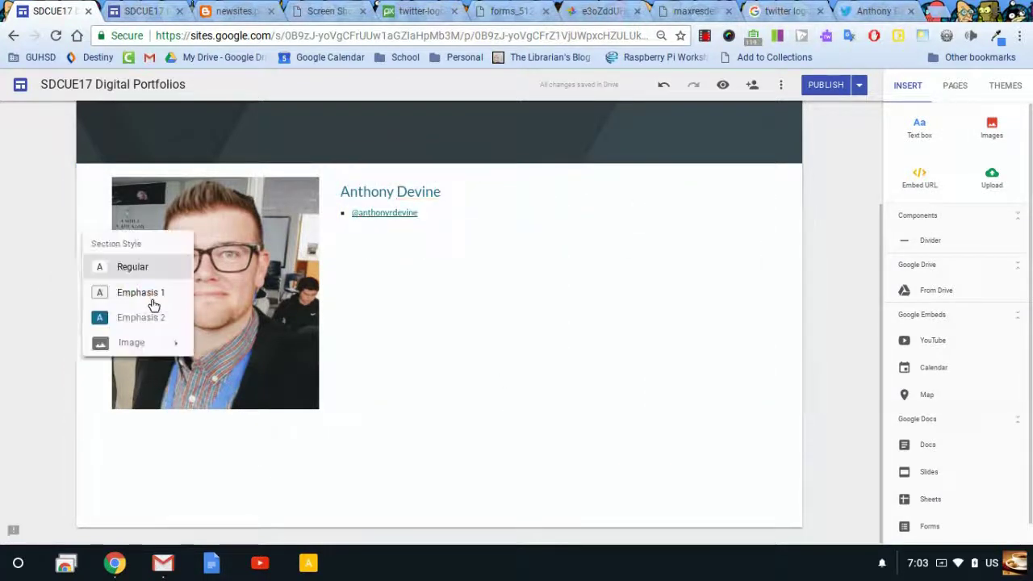
click(146, 315)
scroll(777, 343, up, 3)
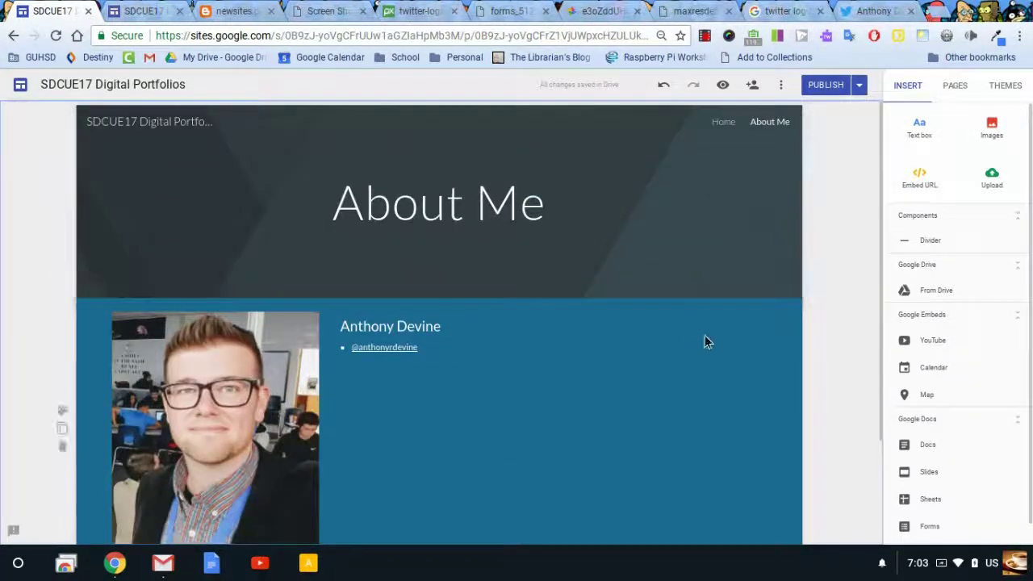
mouse_move(637, 327)
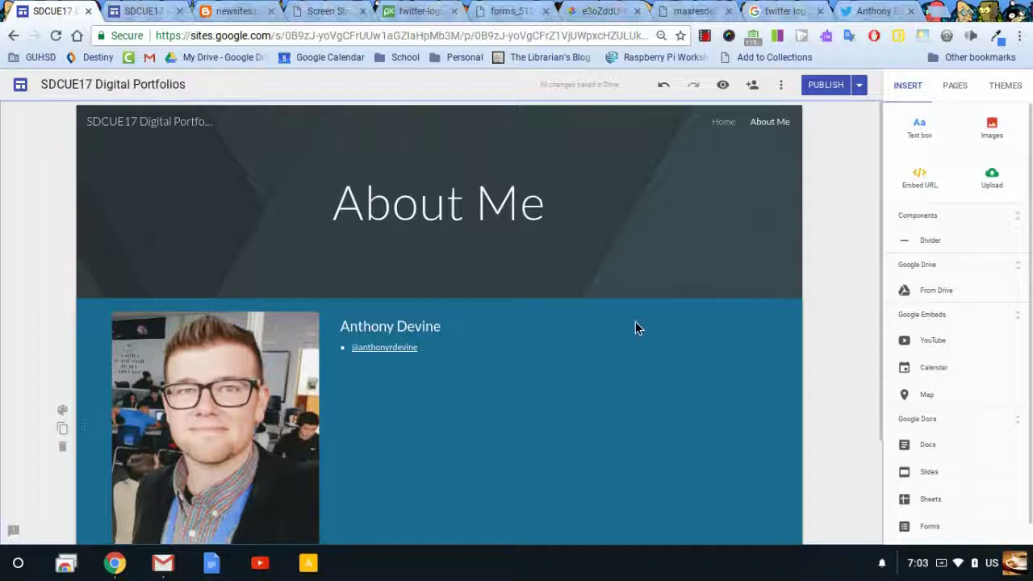
Add a new page named 'Goals' to the site
click(948, 89)
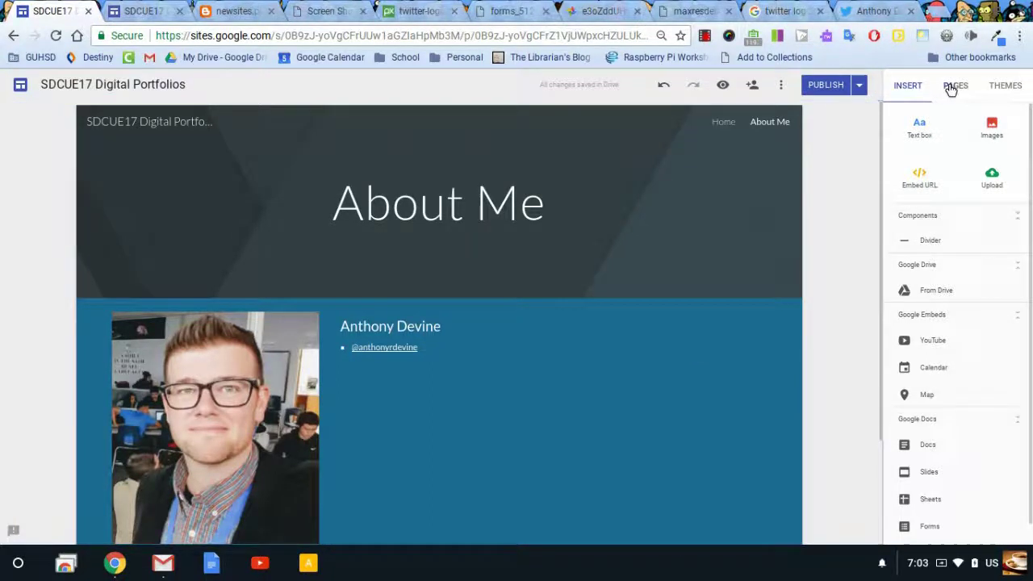
click(959, 508)
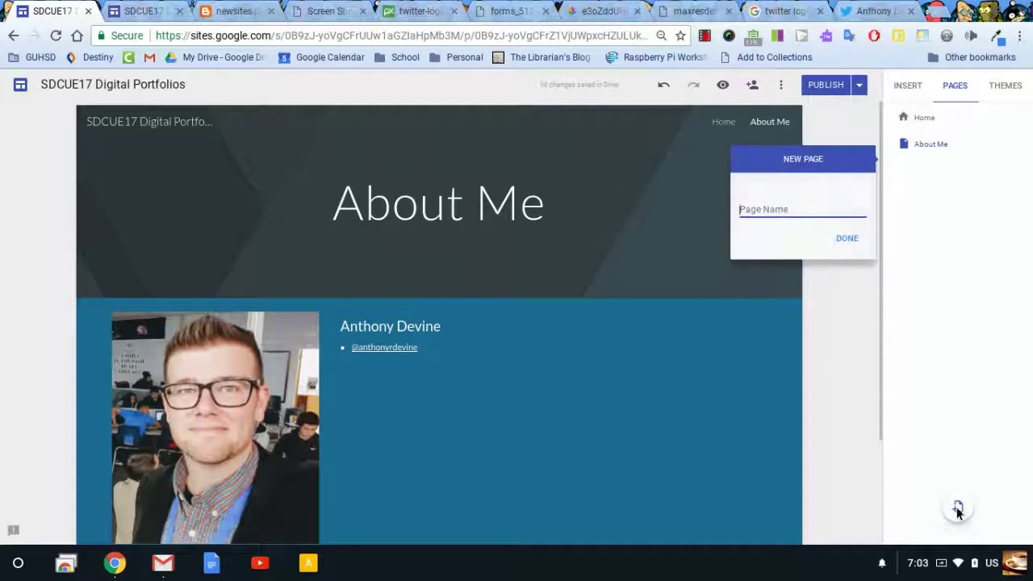
text(Goals)
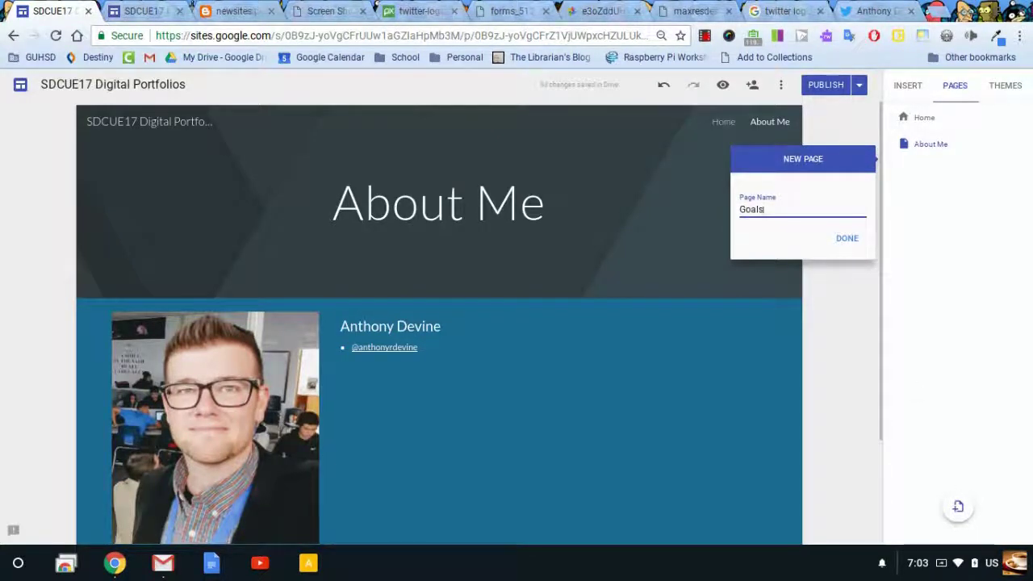
click(854, 240)
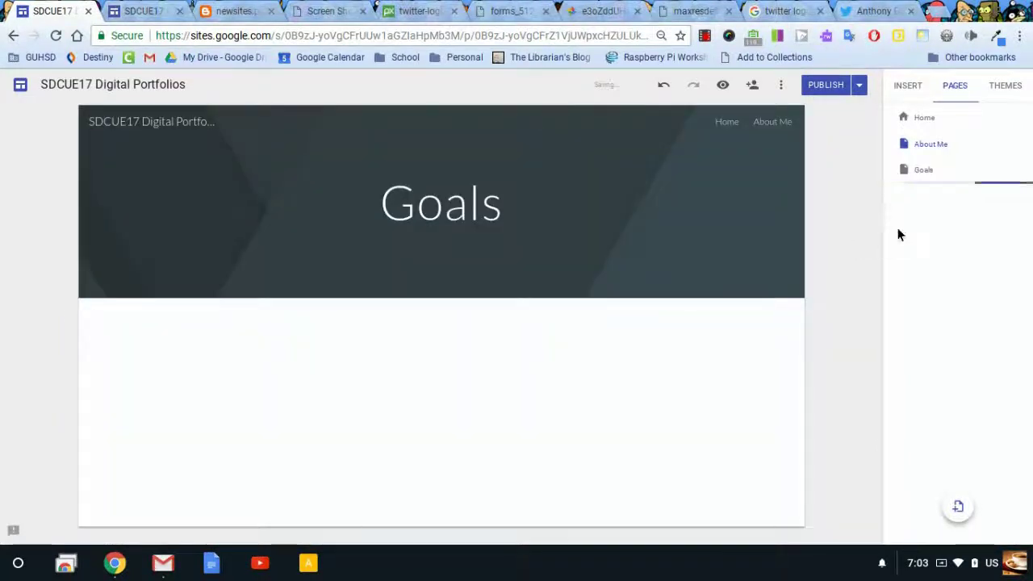
Add a text box listing Goals 1–3, starting 'Goal 1: Create a website using Google Sites', in Title style
double_click(125, 339)
click(125, 337)
text(G)
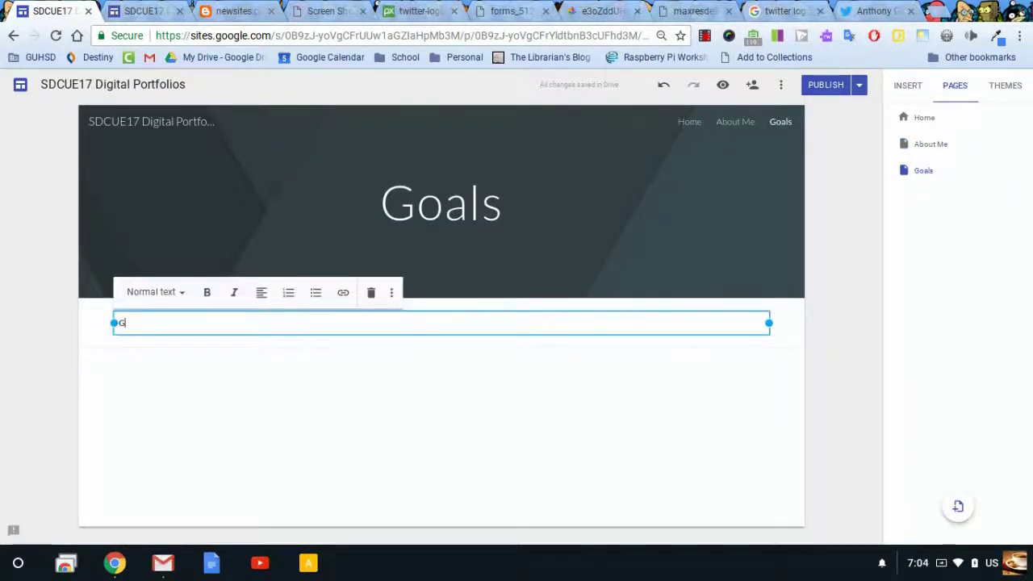
text(oal 1: Create a website using Google Sites)
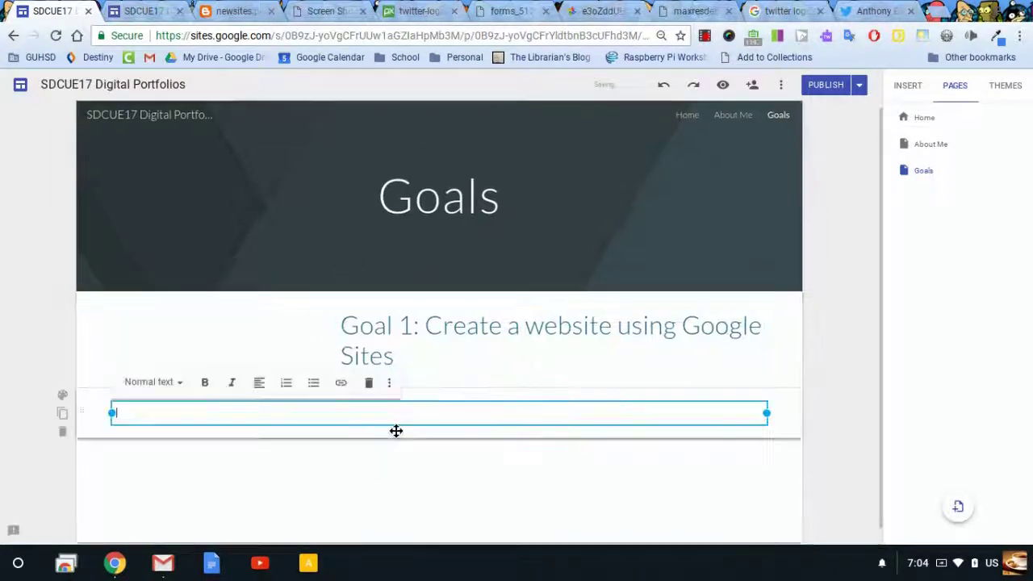
text(Goal 2: Create a Digital Portfolio URL Col)
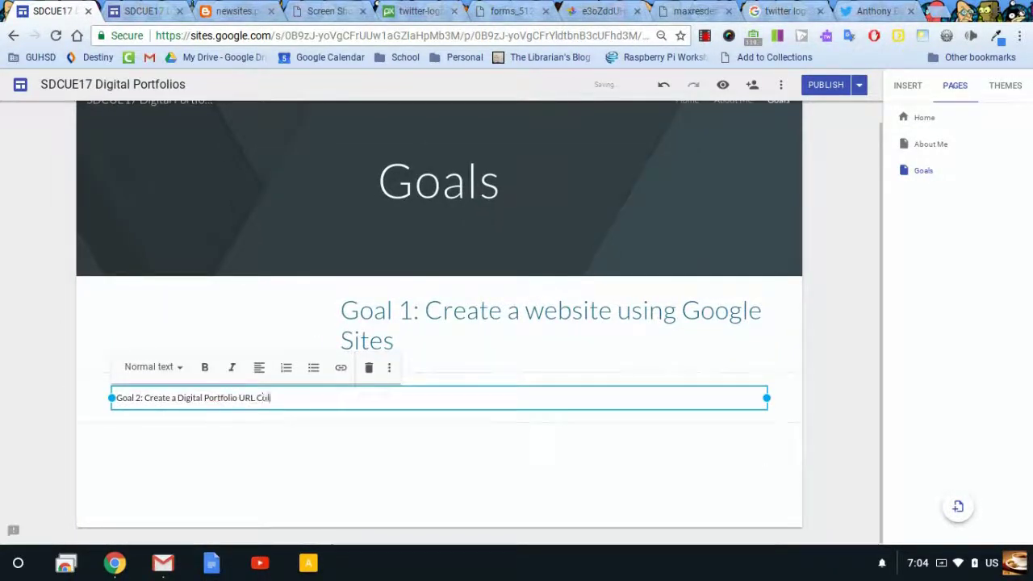
text(ection System with Google Forms and Google Sheets)
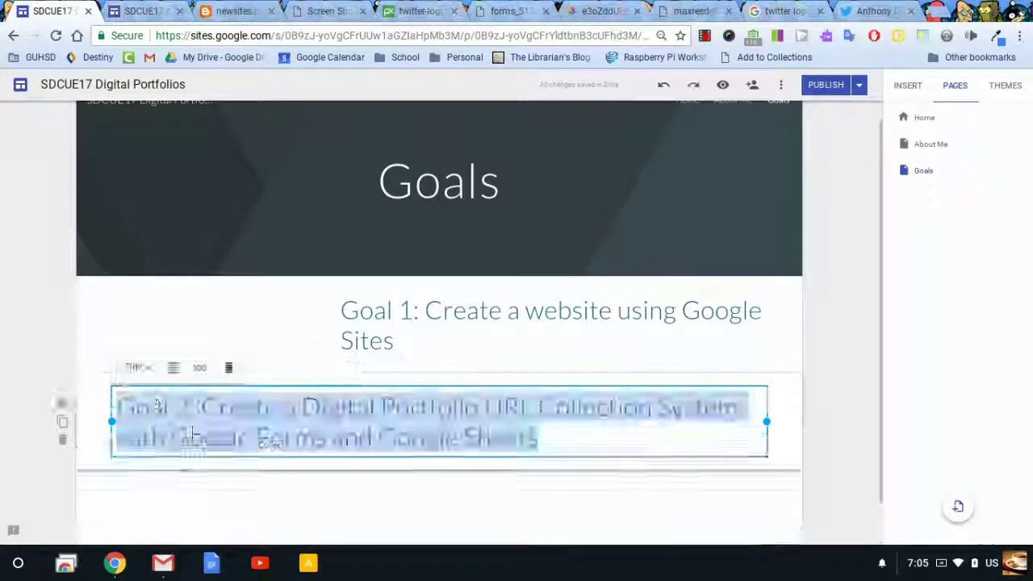
text(Goal 3: Create)
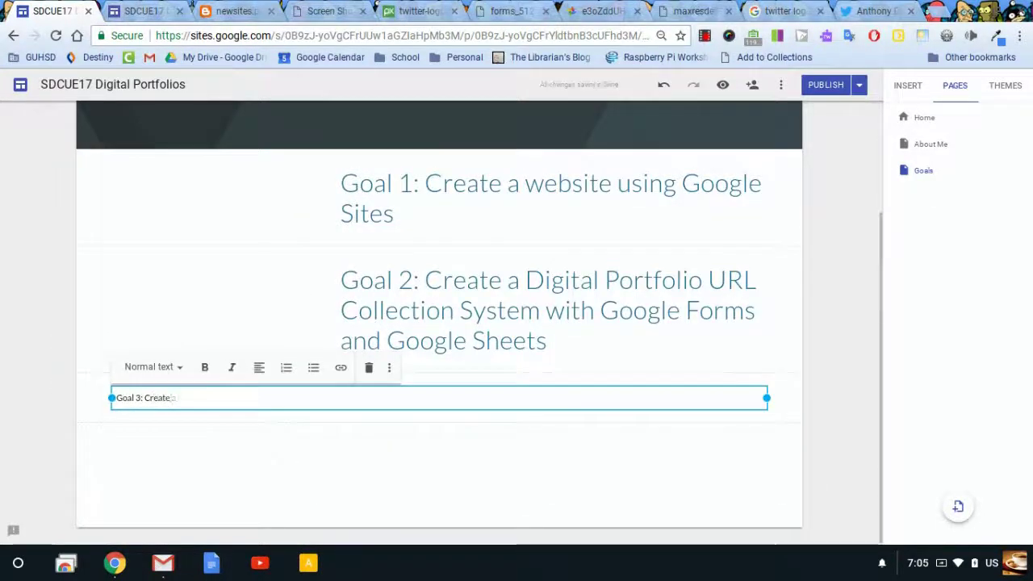
text( a Collection and Display Page)
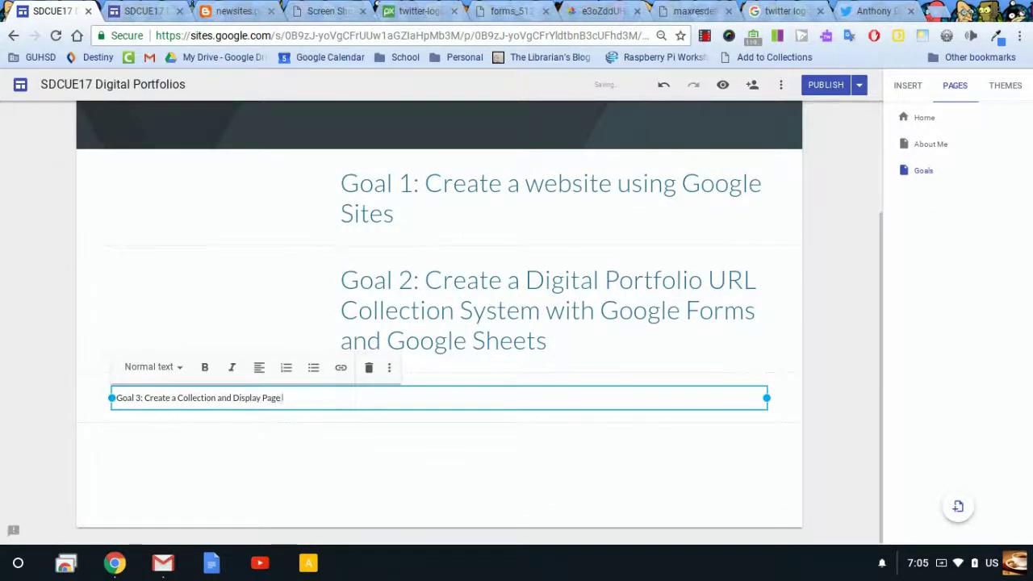
text( within a Google Site with the help of Awesome-T)
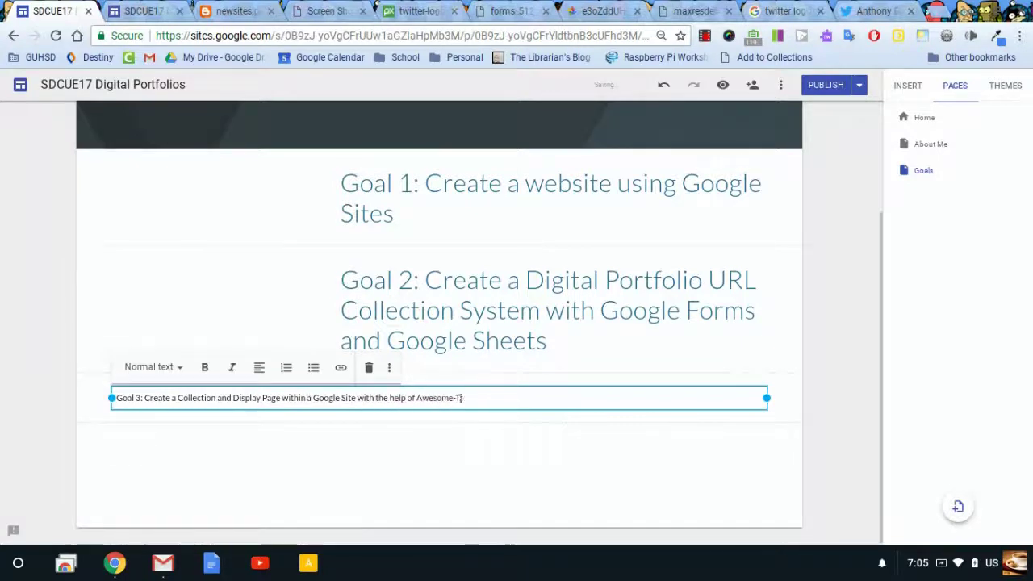
text(able)
click(152, 367)
click(153, 315)
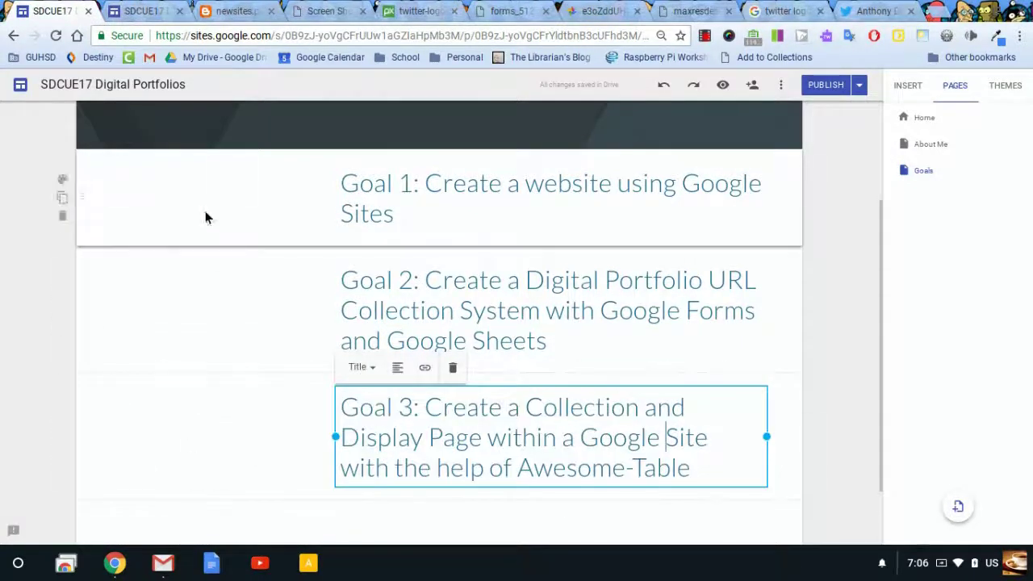
key(ctrl+3)
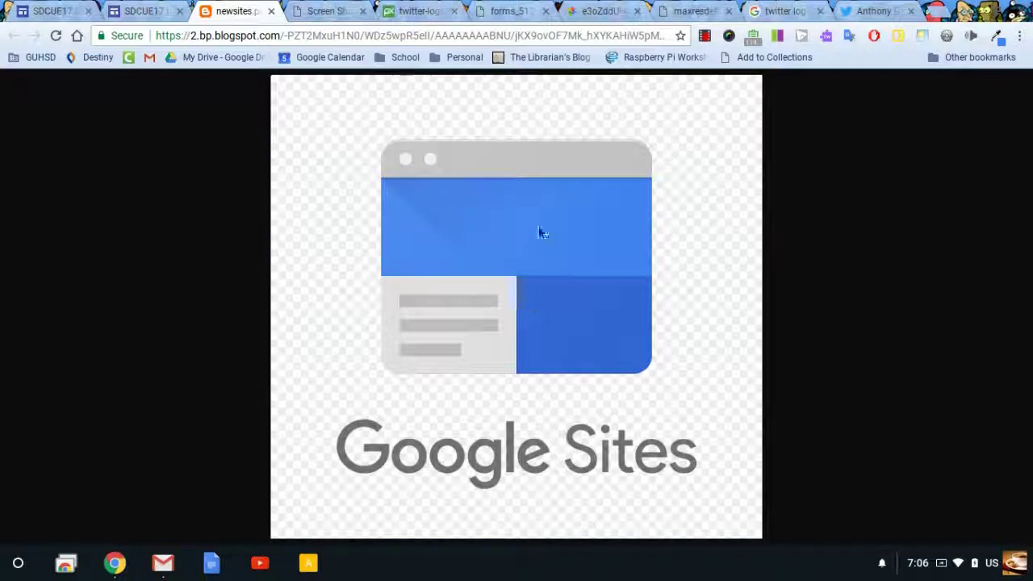
Save the Google Sites logo as newsites.png and the Google Forms icon to Downloads
right_click(512, 234)
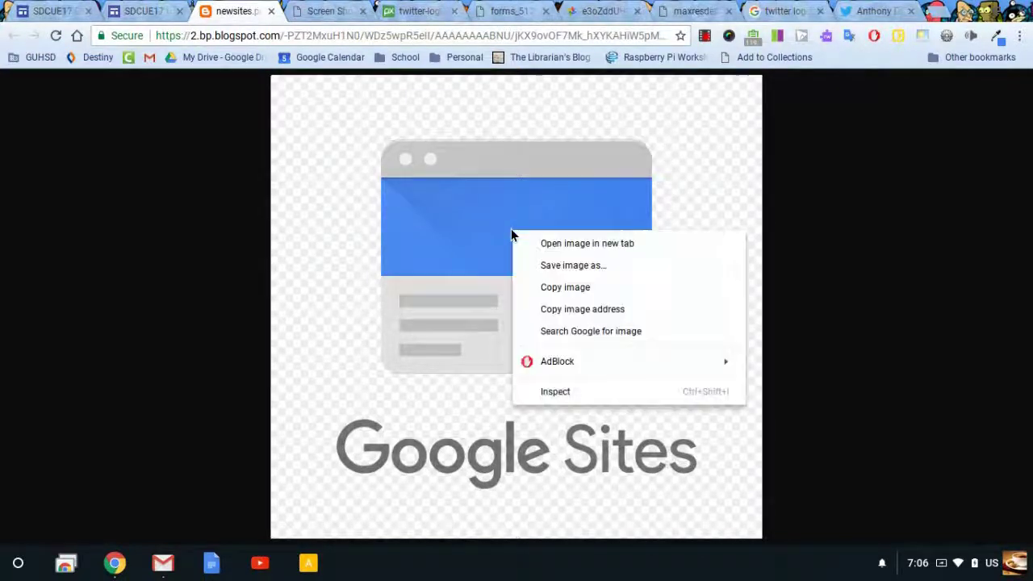
click(549, 265)
key(Return)
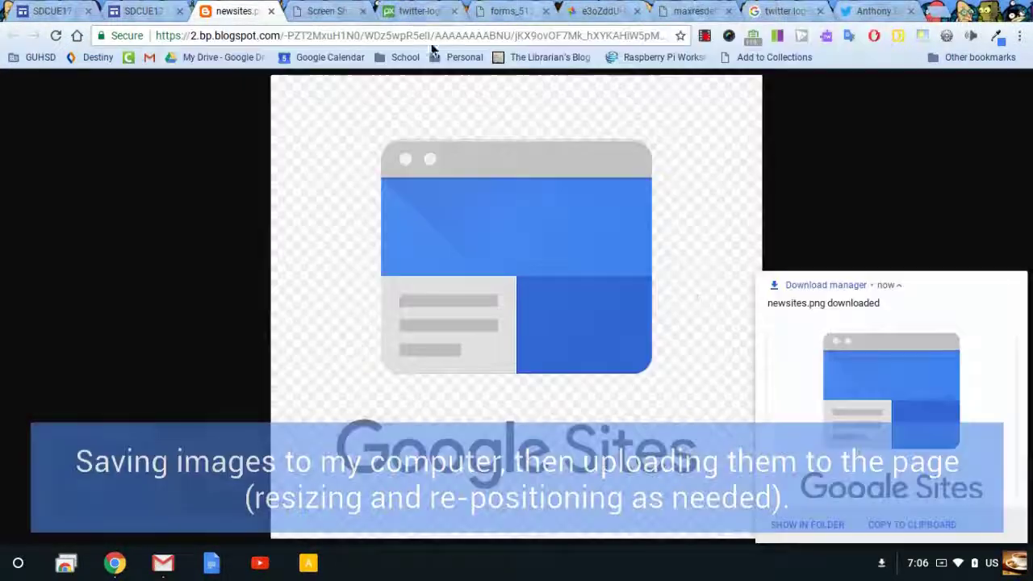
key(ctrl+6)
right_click(575, 259)
click(611, 288)
key(Return)
Save the next tab's image and the Awesome Table logo as awesometable.jpg
key(ctrl+7)
right_click(516, 262)
click(551, 293)
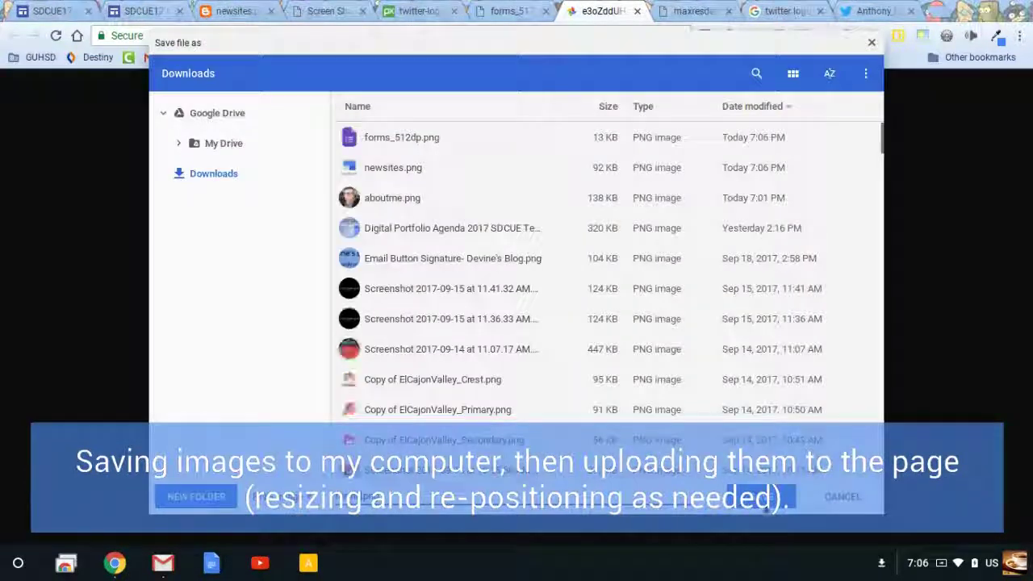
key(Return)
right_click(371, 343)
click(409, 374)
key(Return)
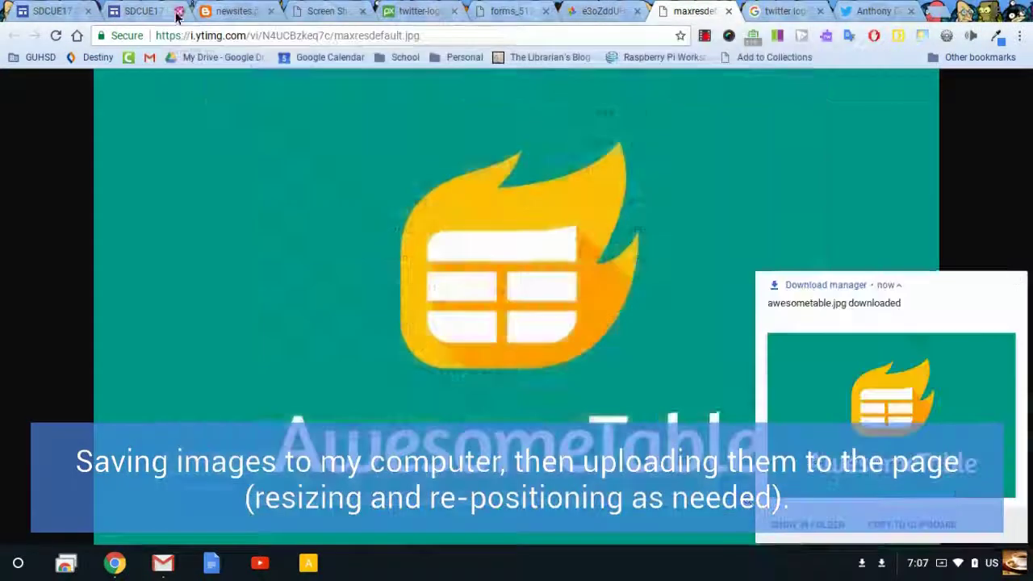
key(ctrl+1)
Upload the Google Sites logo, Google Forms icon and Google Sheets icon to the Goals page
double_click(396, 228)
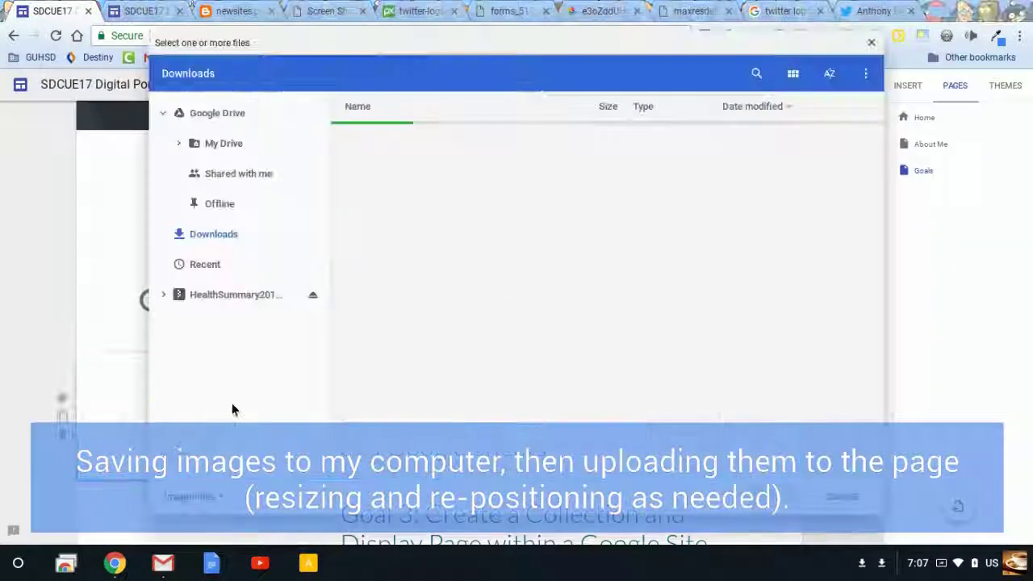
double_click(378, 198)
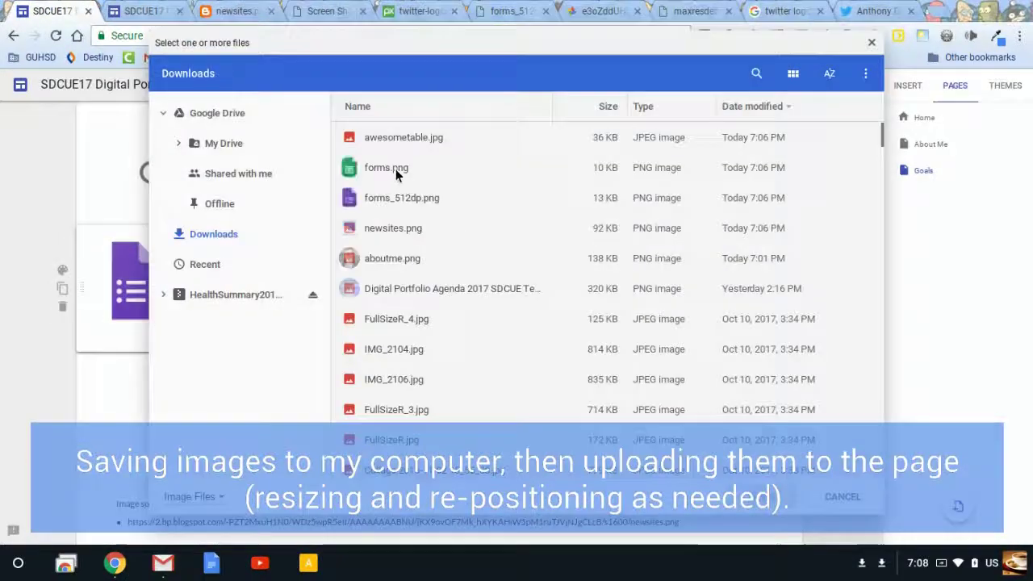
double_click(396, 169)
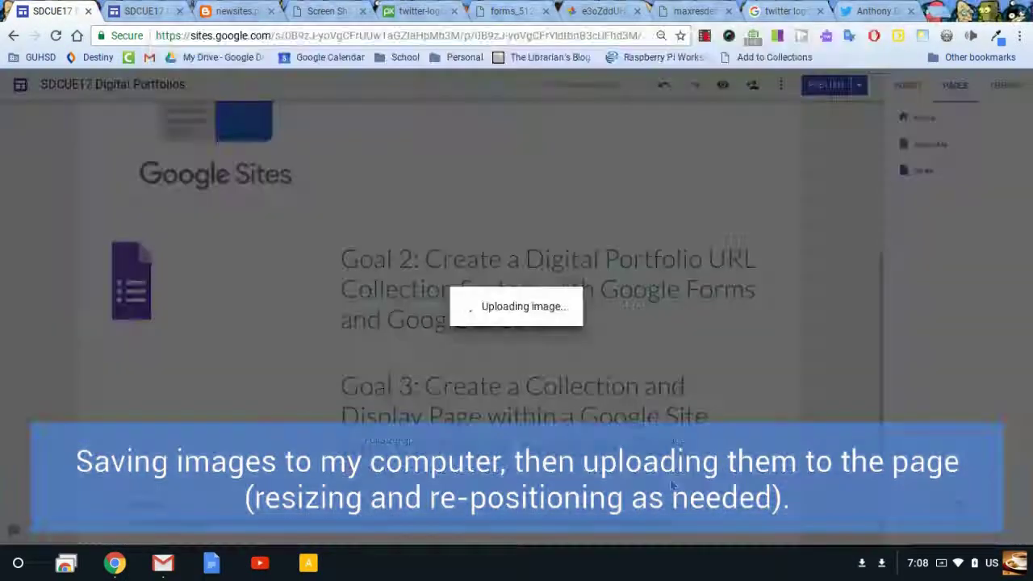
Resize the Forms and Sheets icons to match and give Goal 2's section the Emphasis 2 background
drag(250, 315, 272, 341)
drag(154, 315, 213, 340)
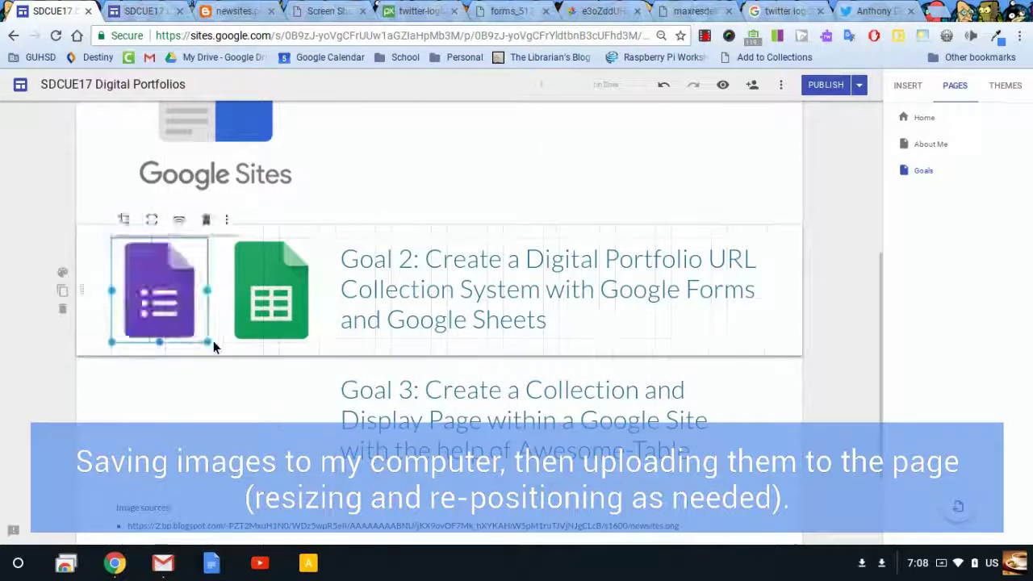
click(62, 272)
click(129, 314)
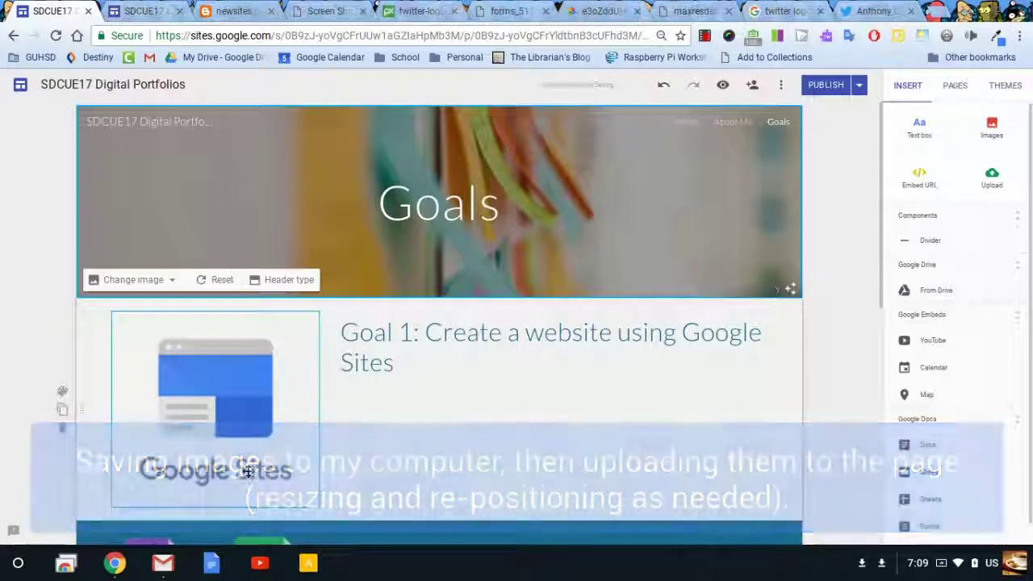
Scroll through the Goals page down to the image sources list, checking the Goal 2 Forms image
scroll(135, 218, down, 1)
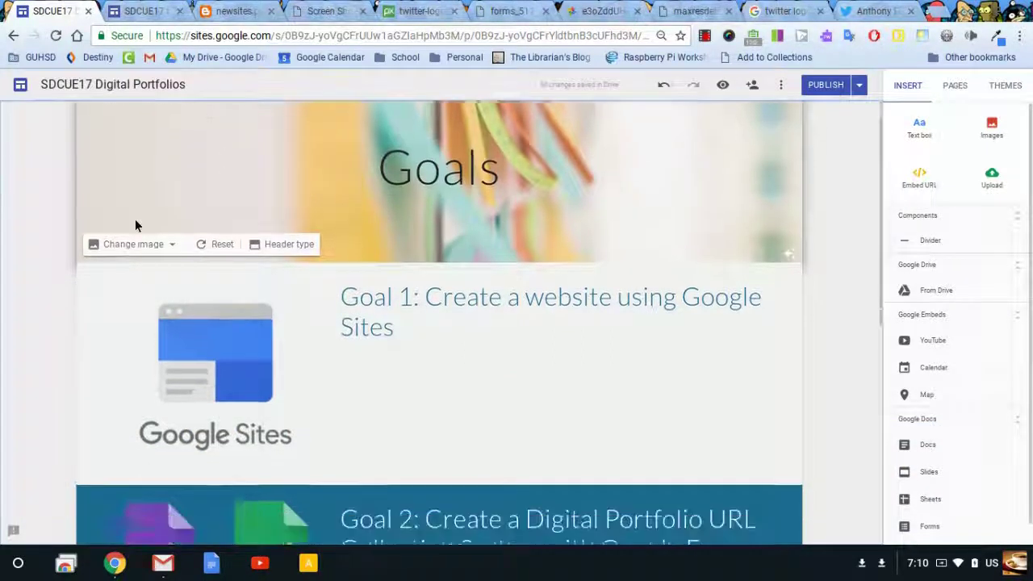
scroll(136, 218, up, 2)
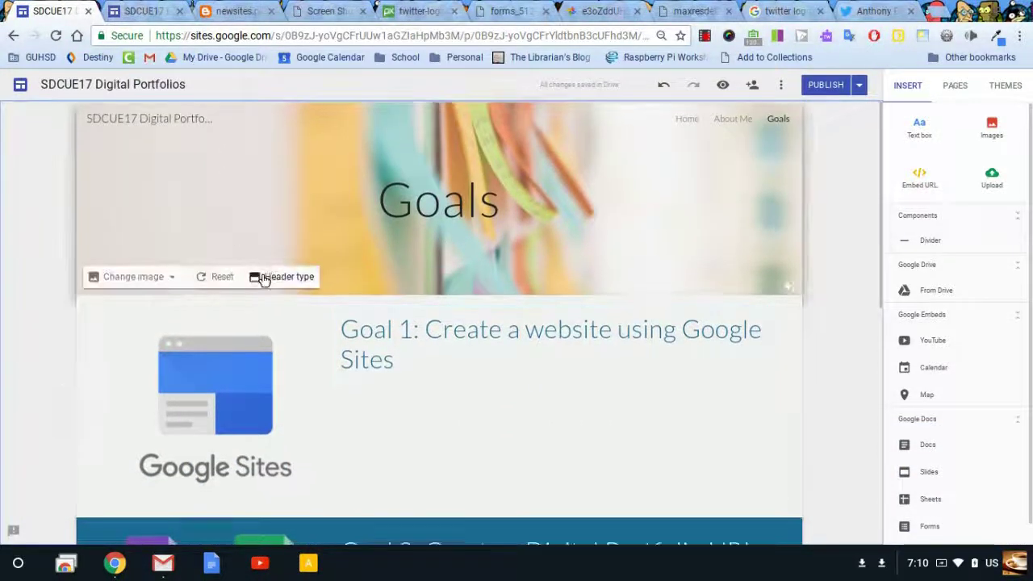
scroll(263, 280, down, 2)
scroll(404, 267, down, 3)
scroll(408, 350, down, 5)
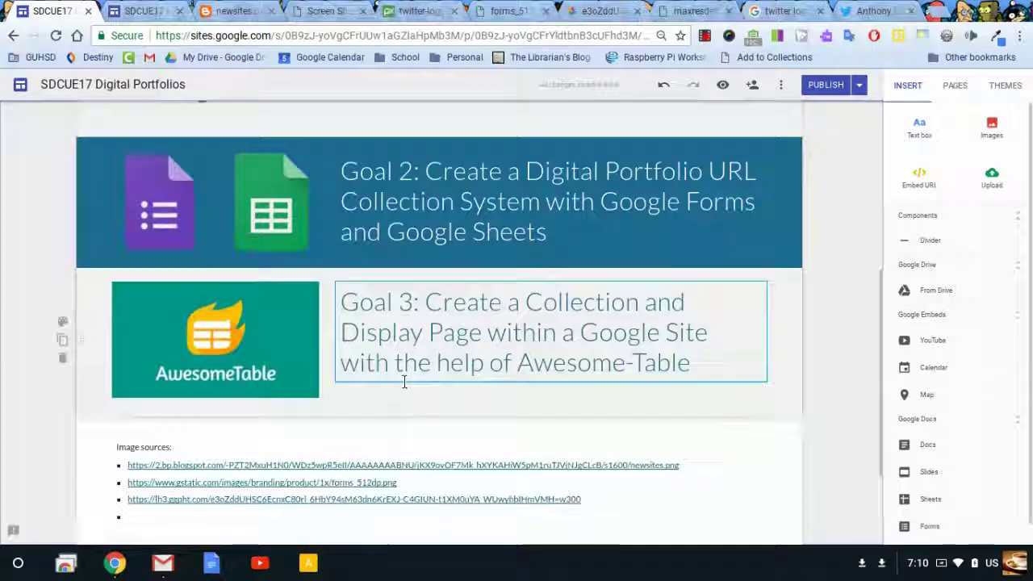
scroll(402, 380, up, 3)
click(205, 387)
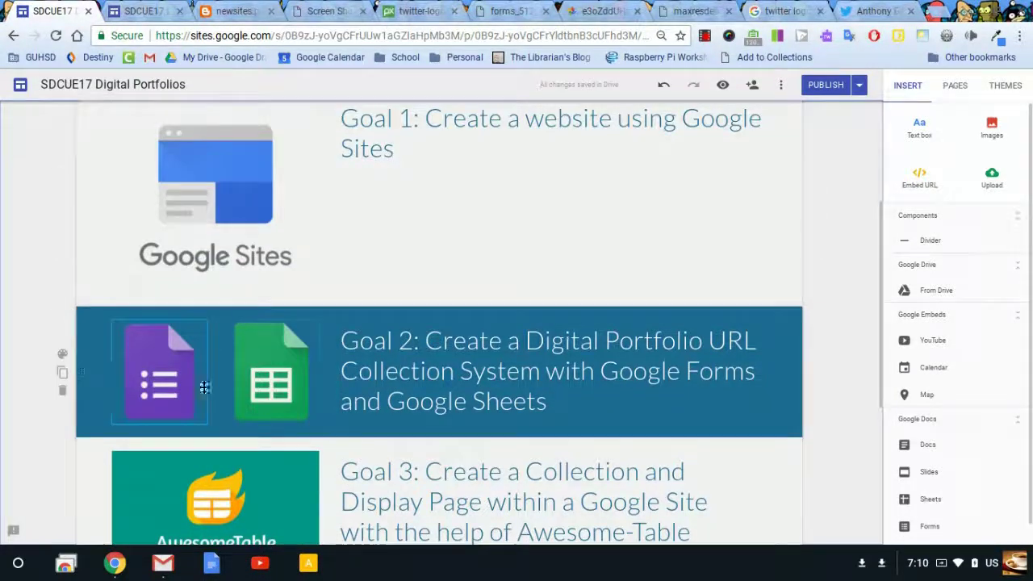
scroll(242, 412, down, 2)
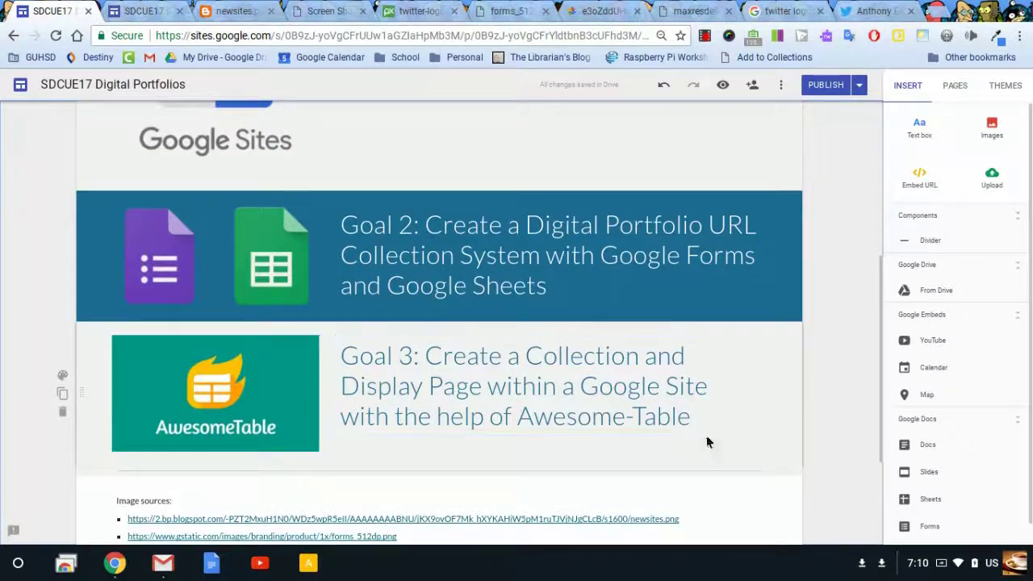
scroll(243, 379, down, 3)
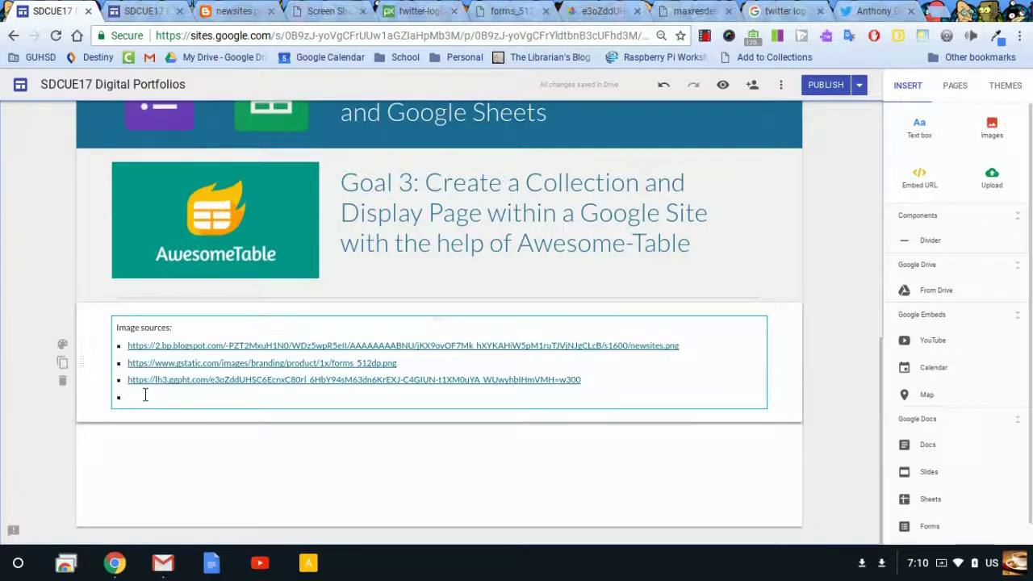
Copy the Awesome Table image URL and paste it as the fourth image-sources link
click(686, 10)
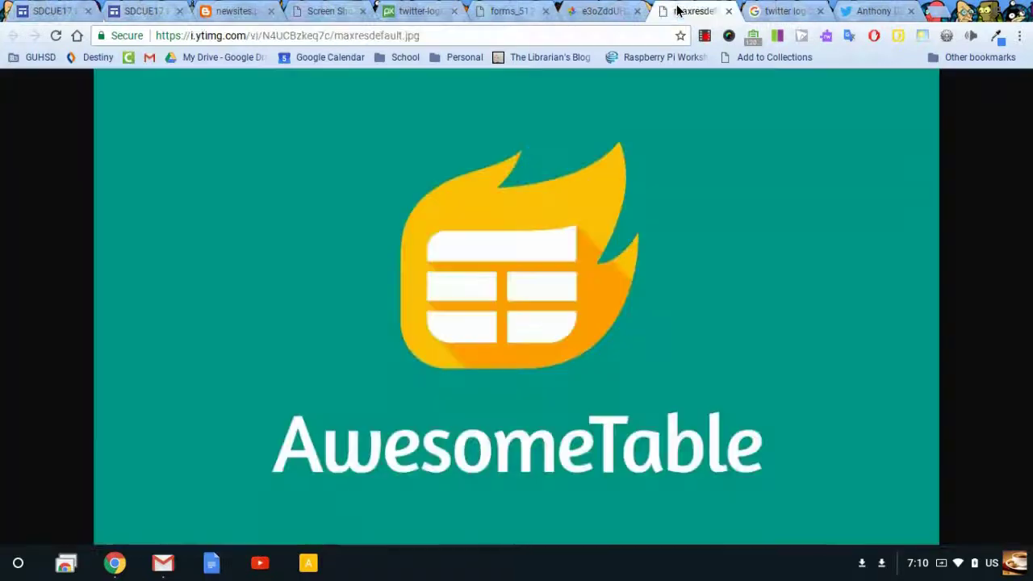
click(556, 35)
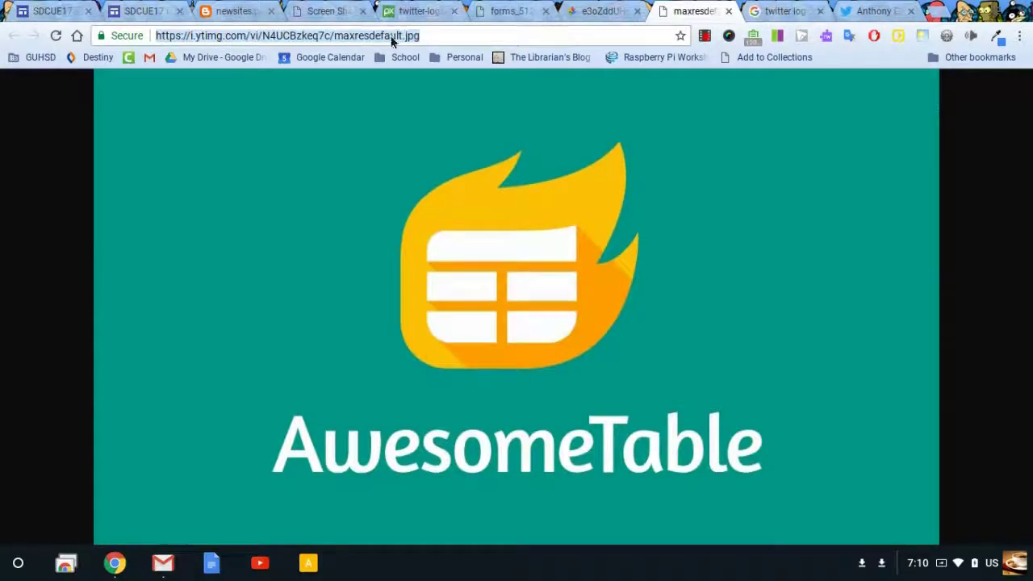
click(44, 8)
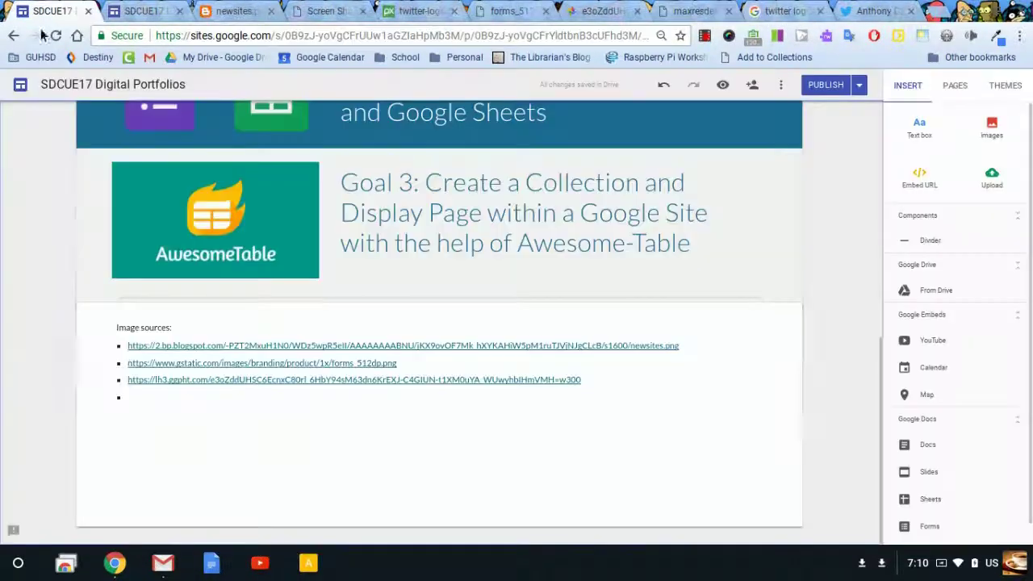
click(142, 397)
text(https://i.ytimg.com/vi/N4UCBzkeq7c/maxresdefault.jpg)
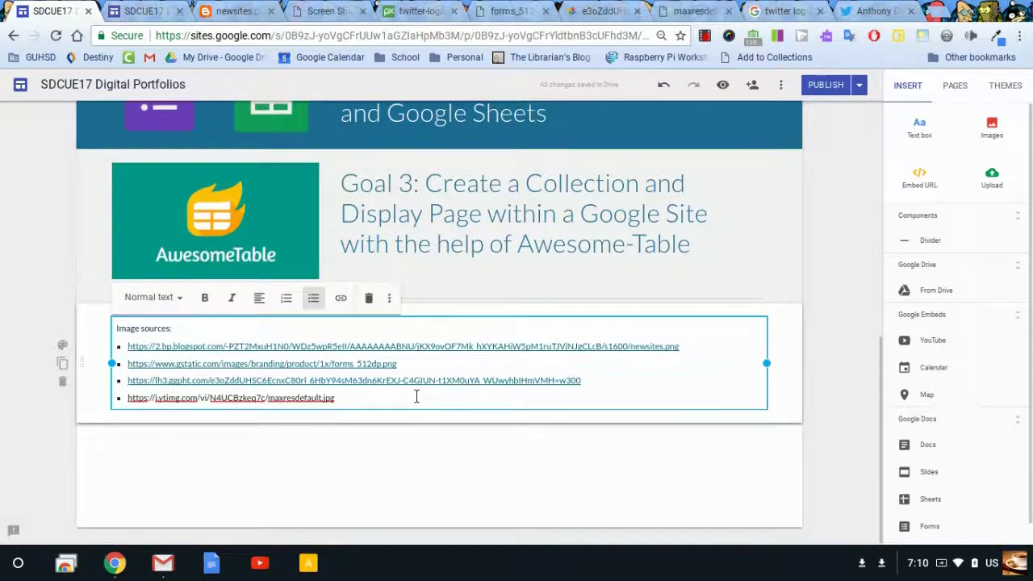
key(Return)
key(Return)
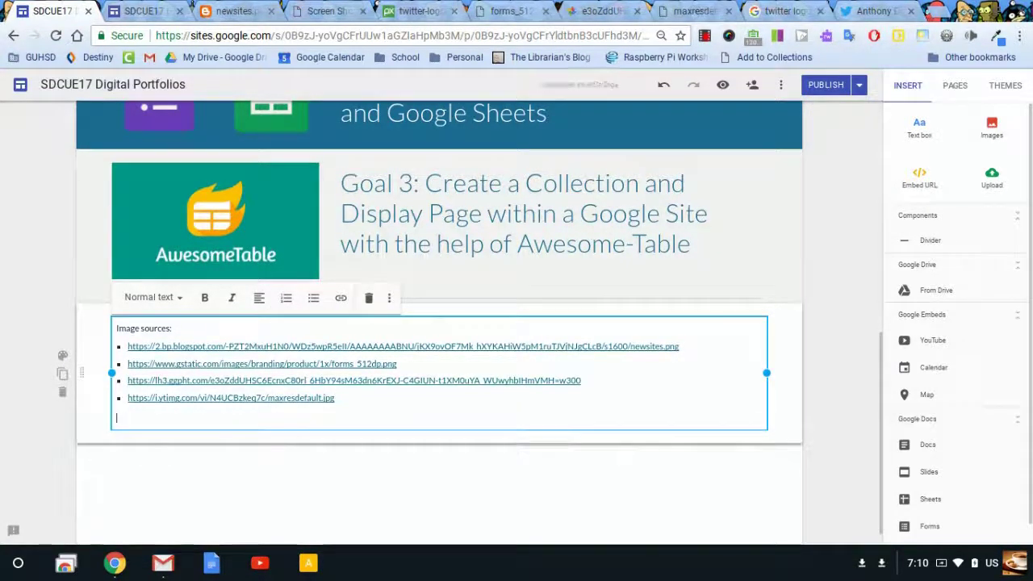
key(BackSpace)
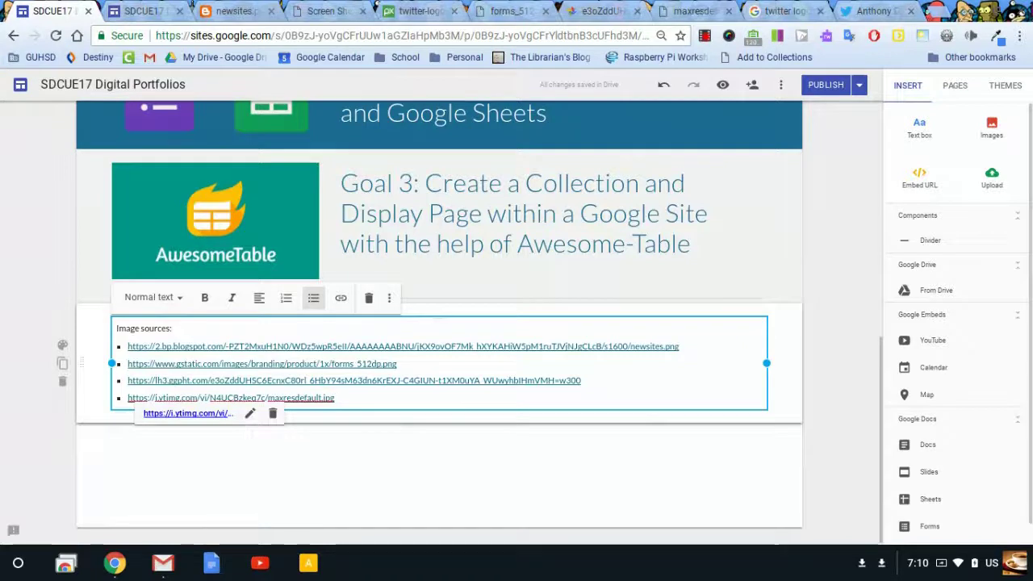
click(409, 468)
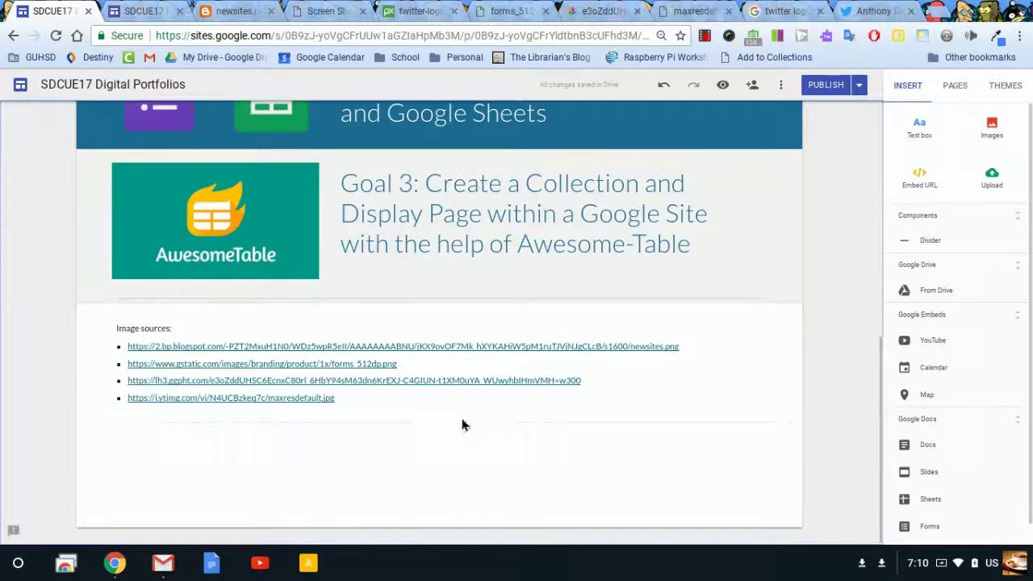
Return to the top of the Goals page and publish the site with its new images and sources
scroll(212, 306, up, 3)
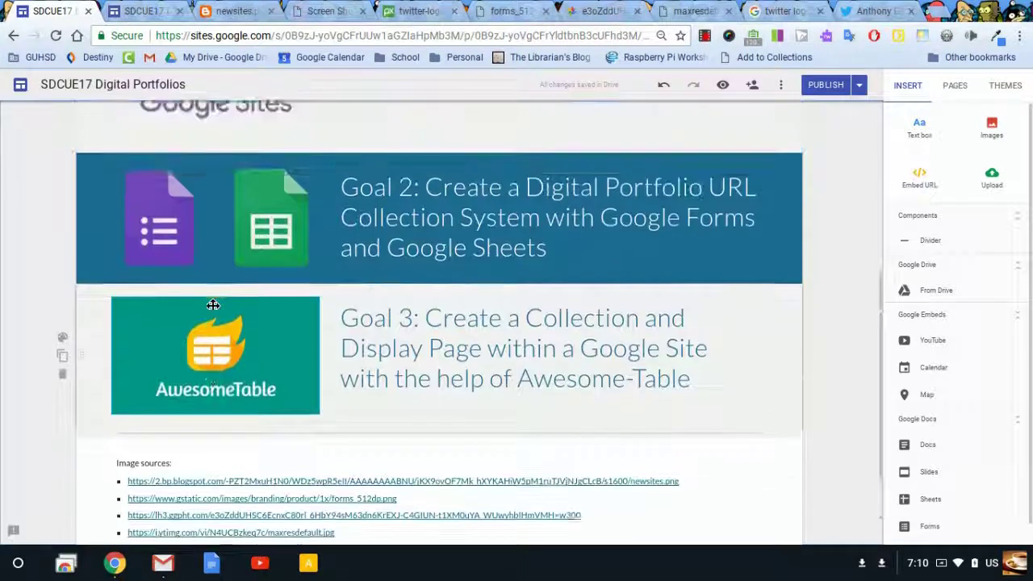
scroll(212, 311, up, 1)
scroll(208, 269, down, 1)
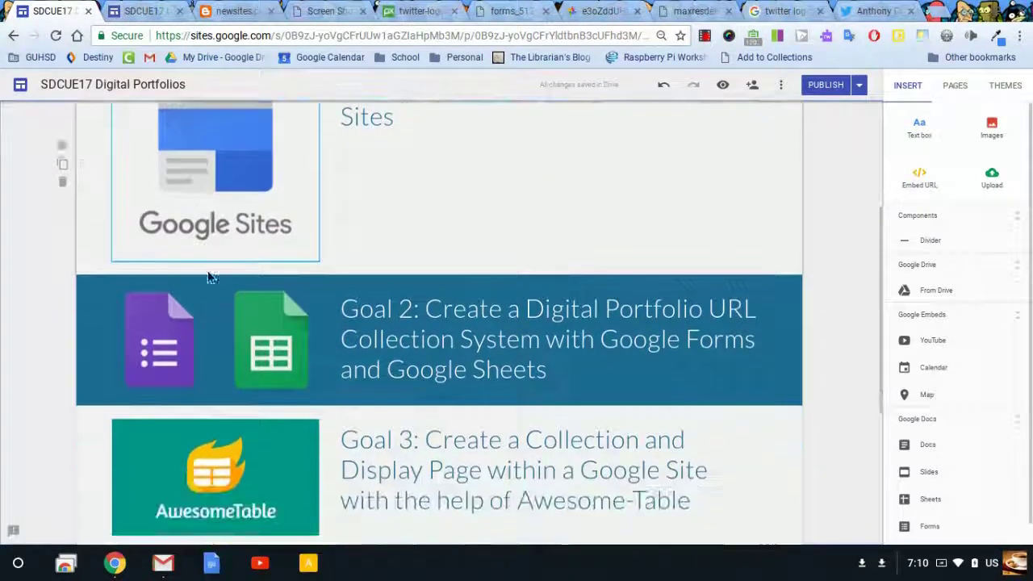
scroll(213, 287, down, 2)
scroll(214, 312, down, 1)
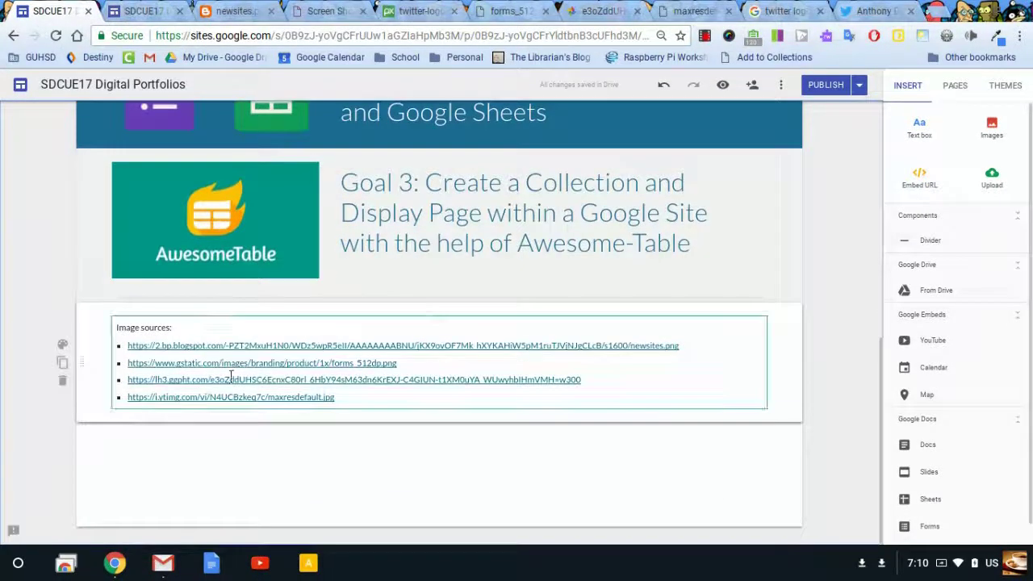
scroll(256, 345, up, 2)
scroll(250, 343, up, 1)
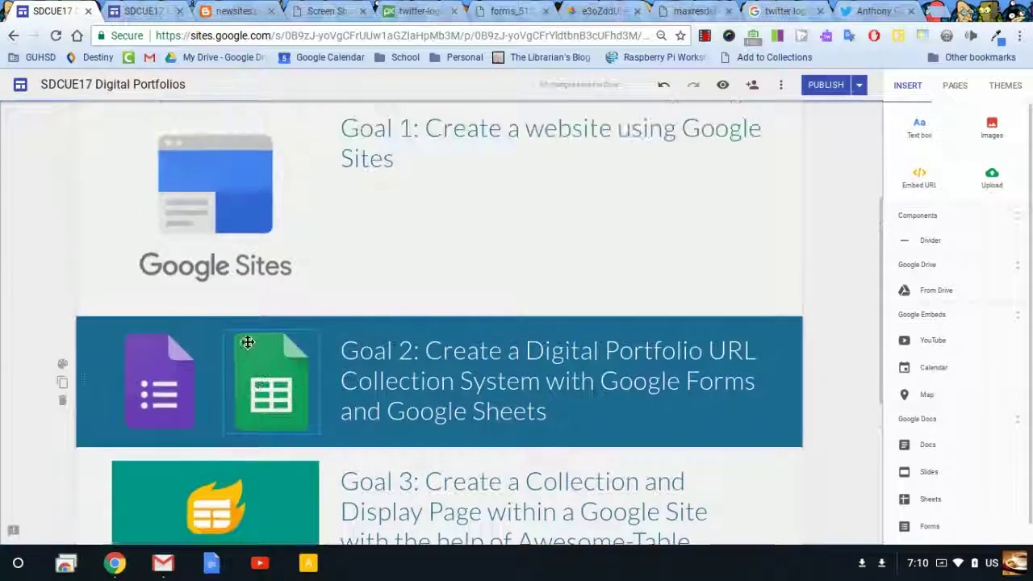
scroll(767, 275, up, 2)
scroll(486, 270, up, 1)
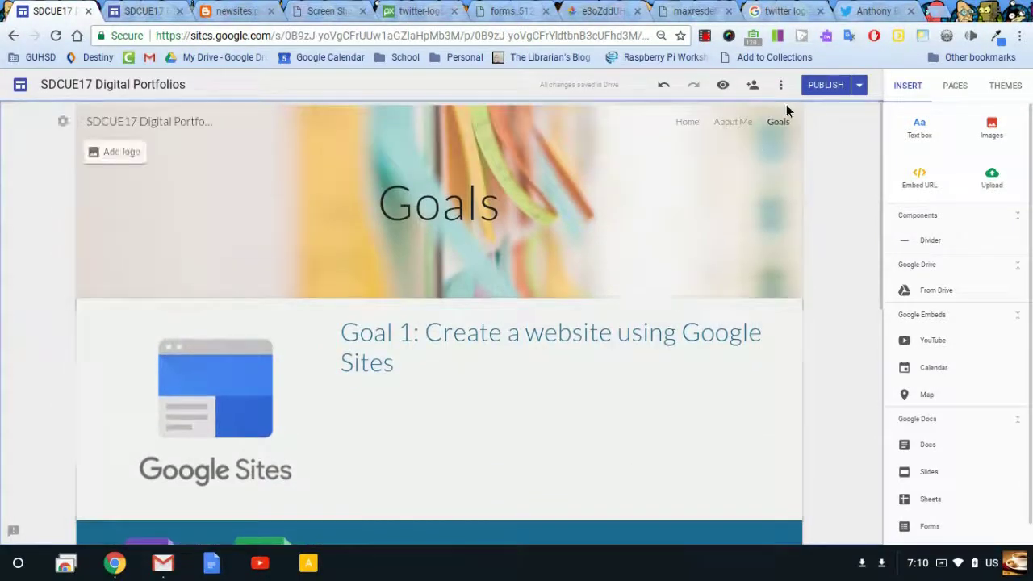
click(820, 87)
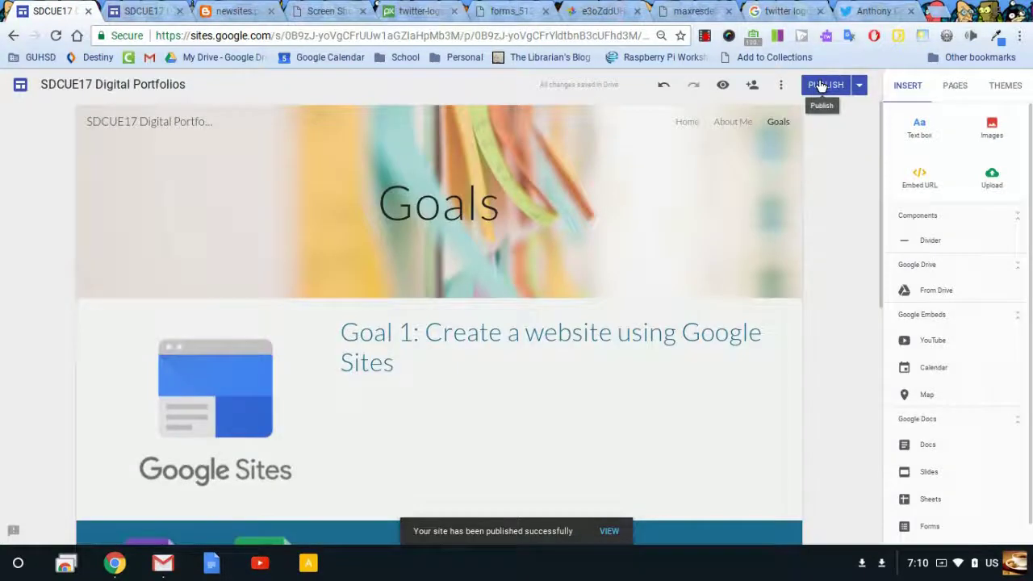
click(127, 13)
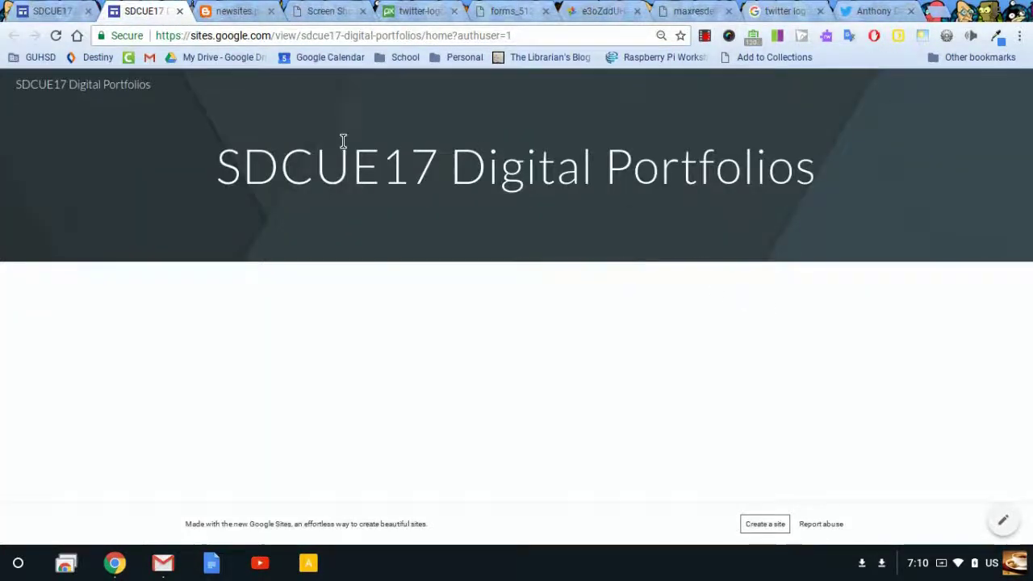
click(54, 36)
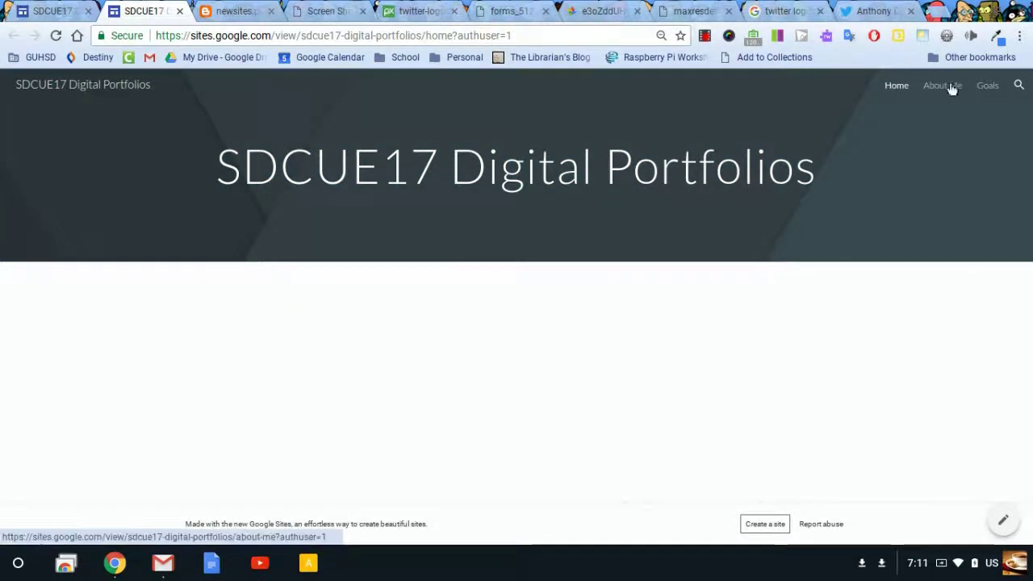
click(951, 87)
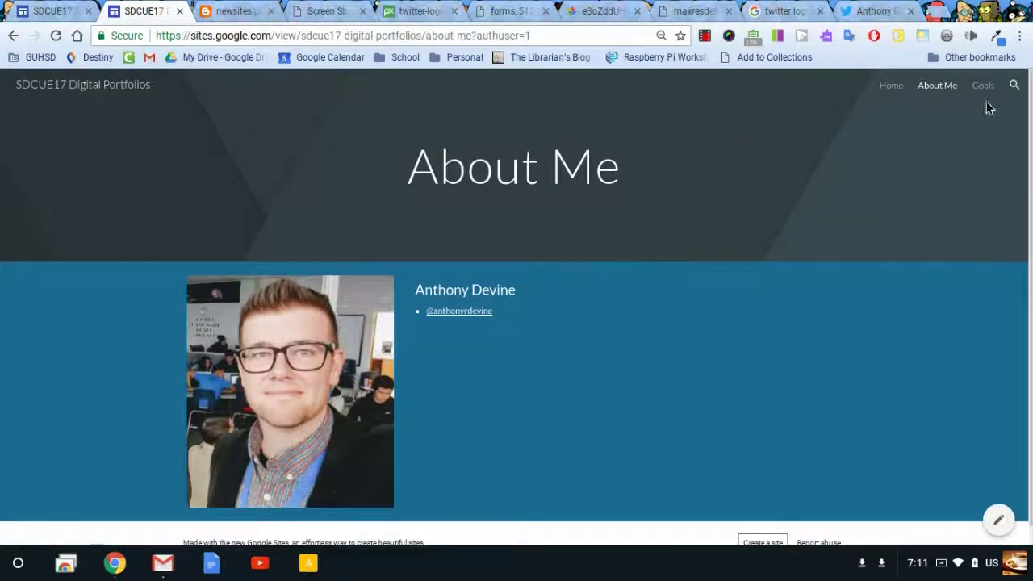
click(984, 87)
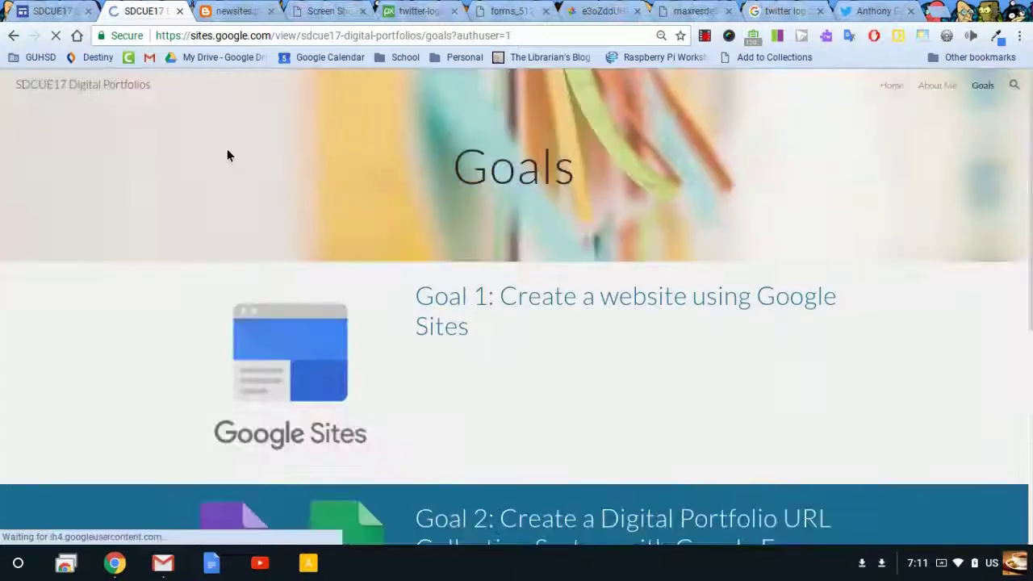
key(ctrl+shift+Tab)
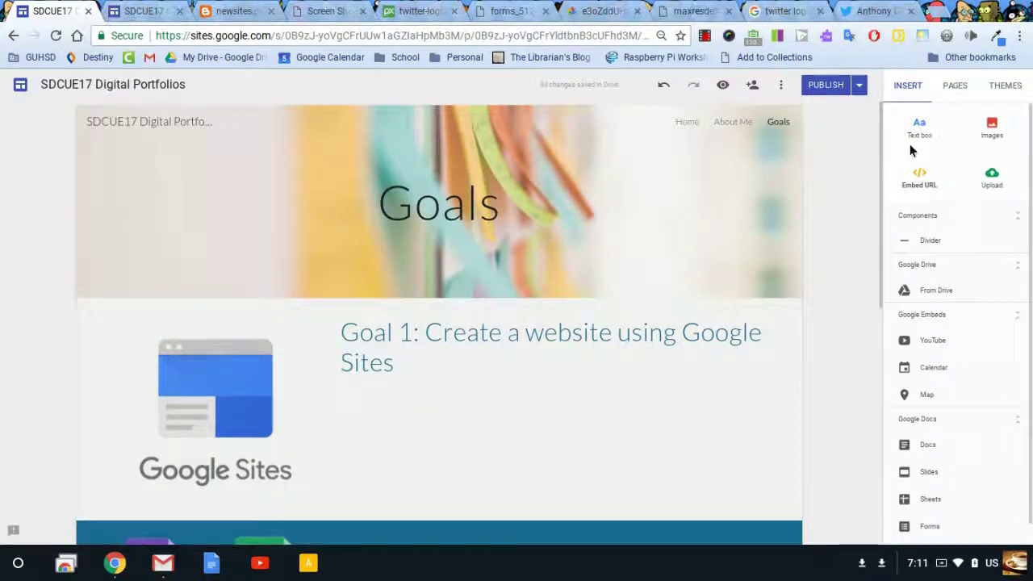
In the Pages list, drag About Me onto Home to make it a Home subpage
click(955, 87)
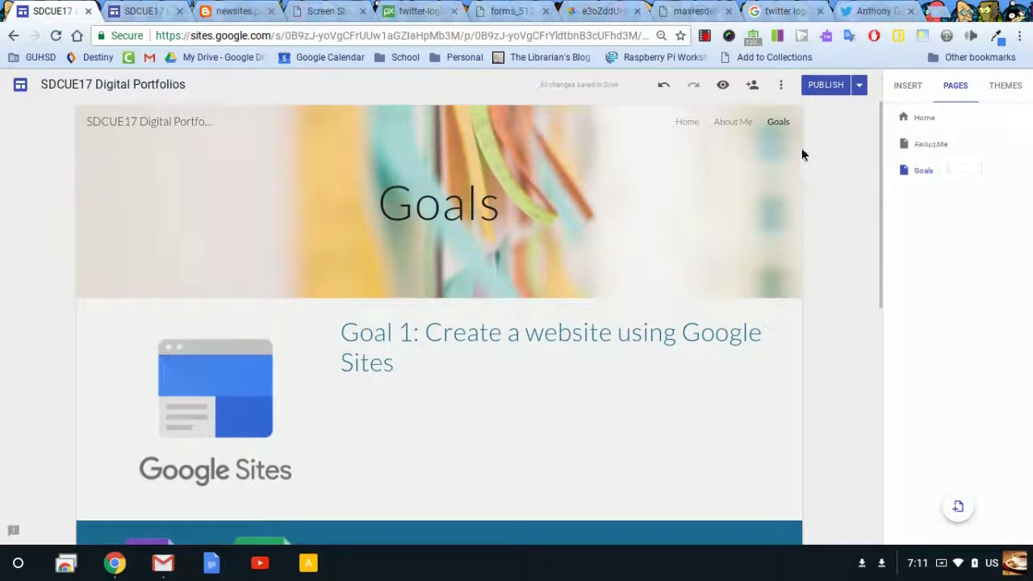
mouse_move(931, 145)
drag(928, 133, 933, 127)
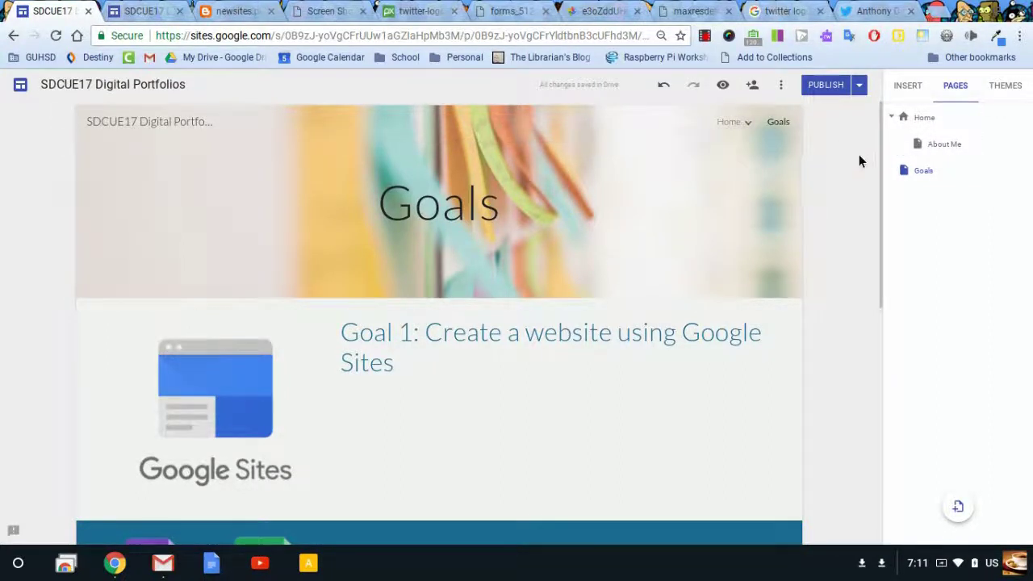
Republish the site and reload the live site to check About Me appears under Home beside Goals
click(834, 85)
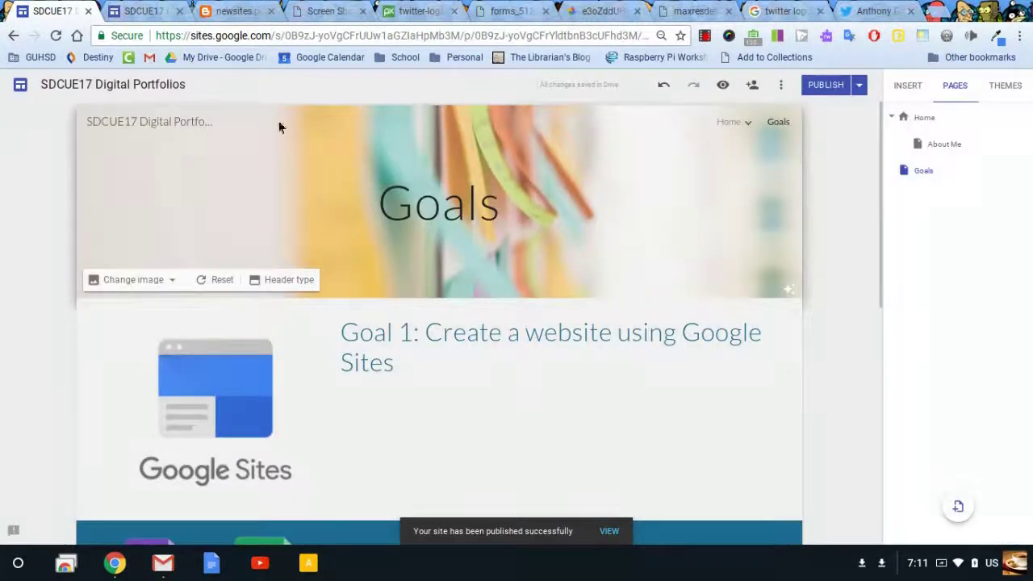
click(146, 11)
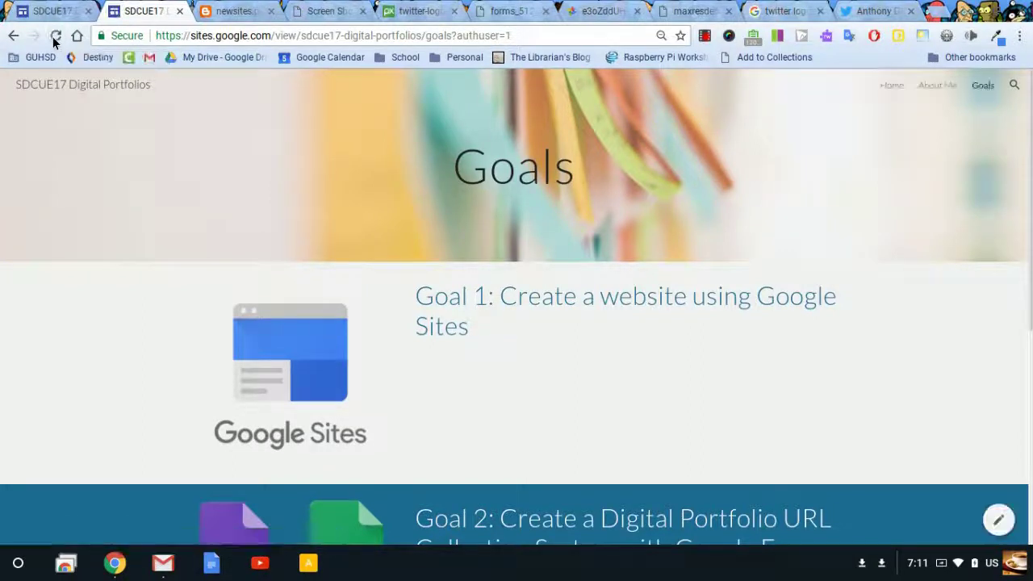
click(55, 36)
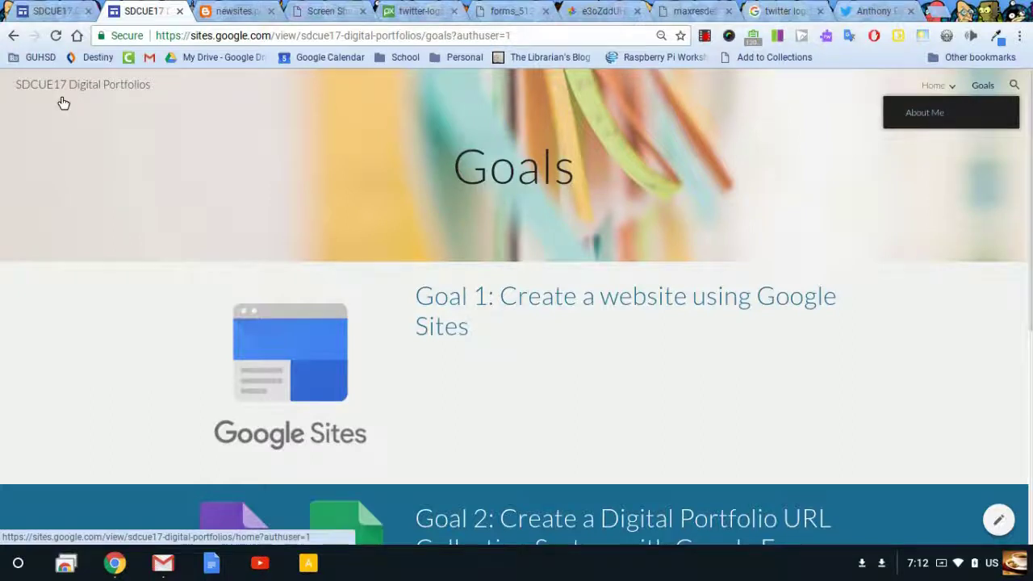
click(36, 11)
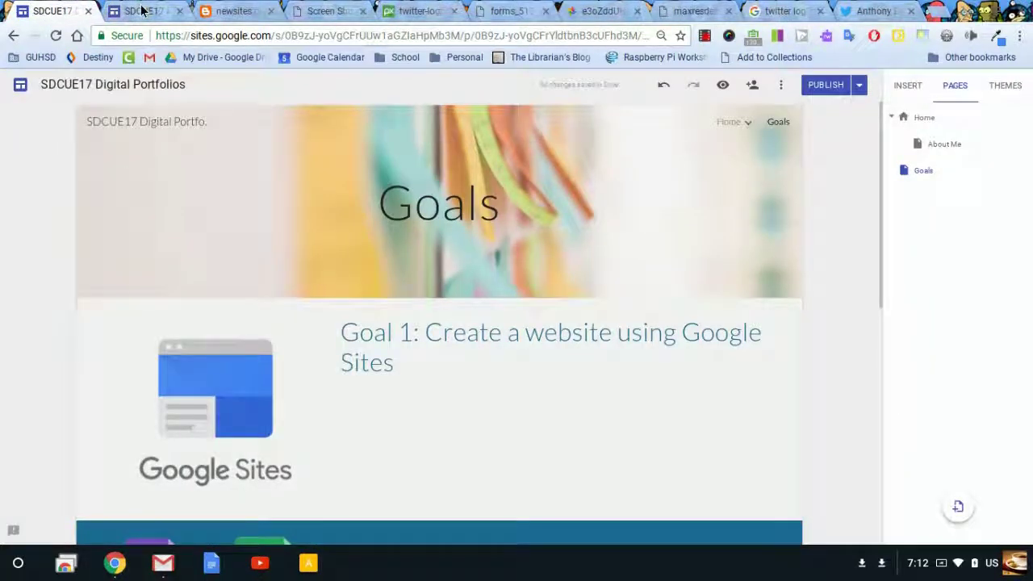
key(ctrl+Tab)
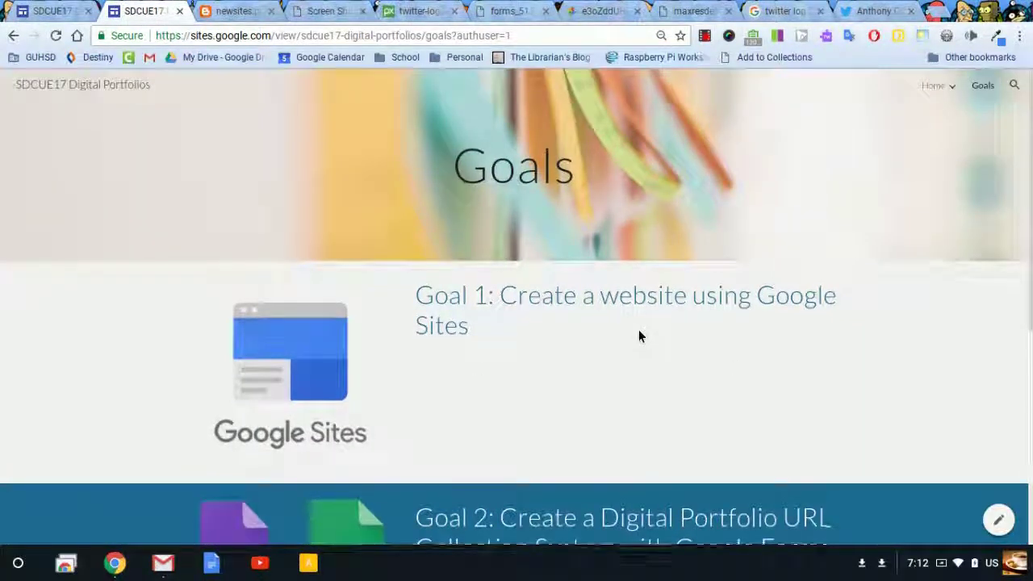
scroll(638, 335, down, 5)
scroll(626, 355, up, 5)
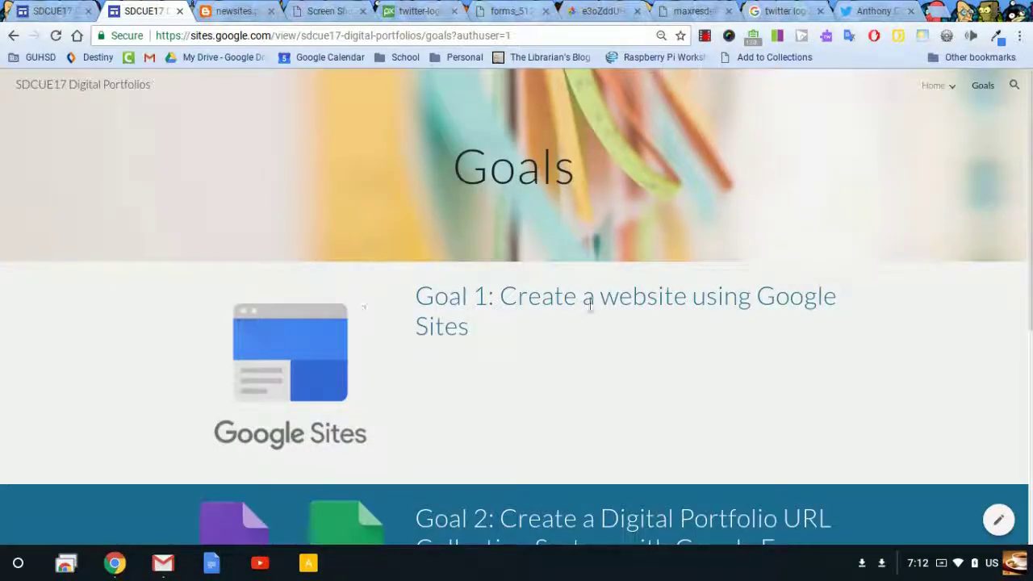